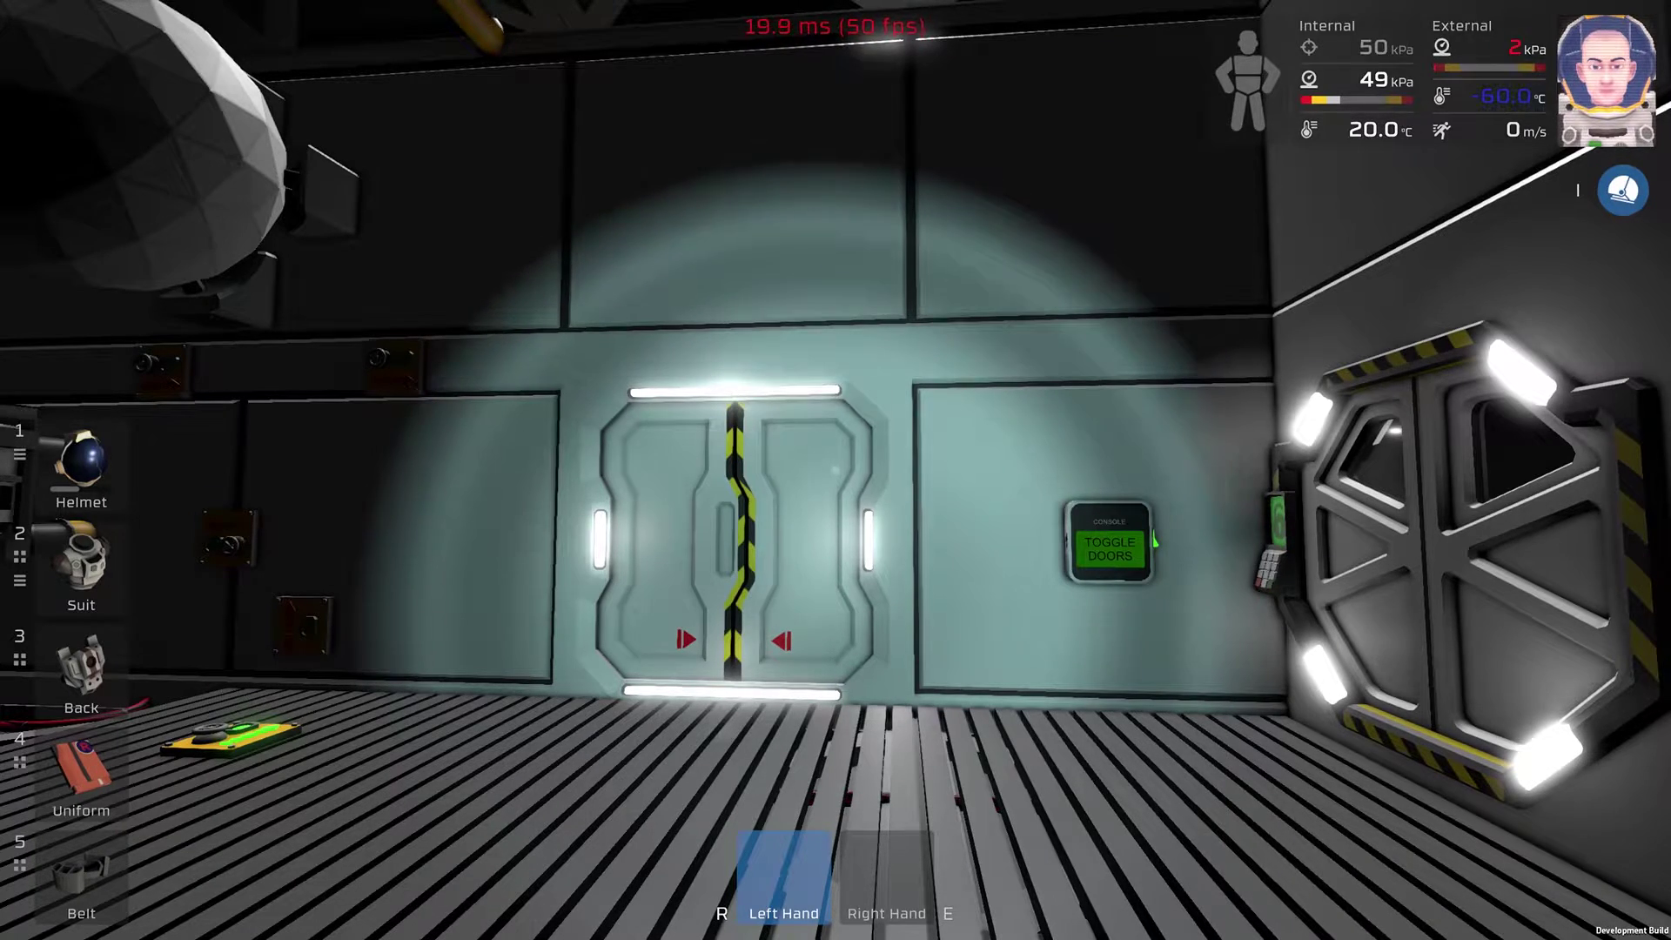
Walk up to the airlock and open its door with the Toggle Doors console.
{"action": "key", "text": "w"}
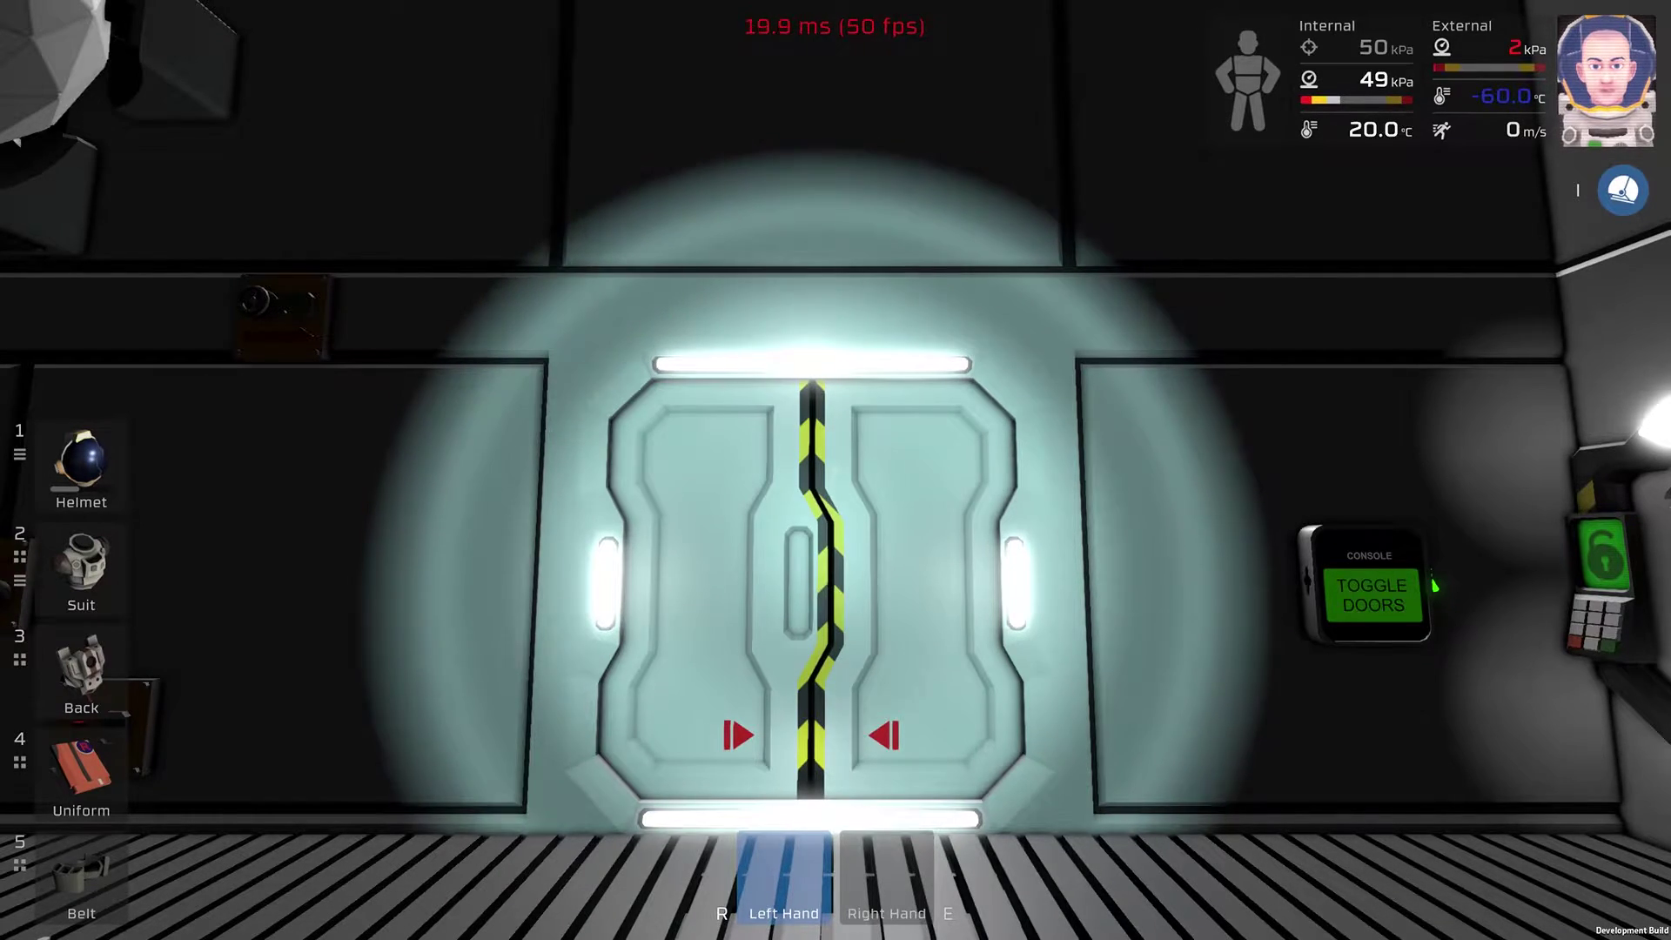
{"action": "key", "text": "w"}
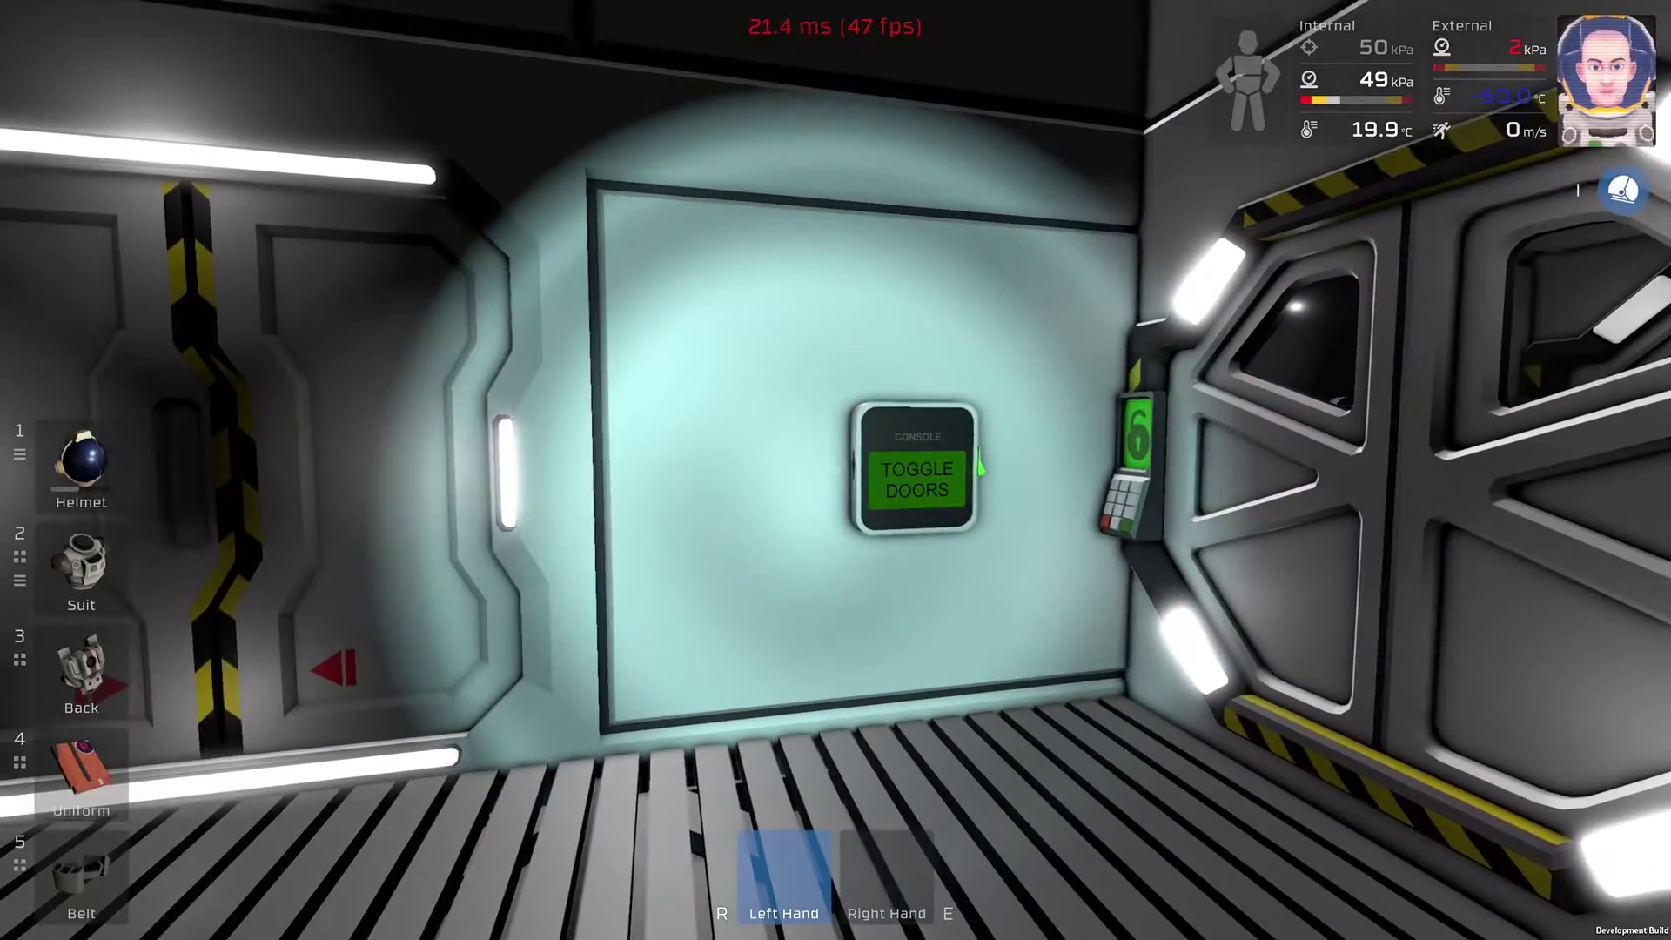
{"action": "key", "text": "w"}
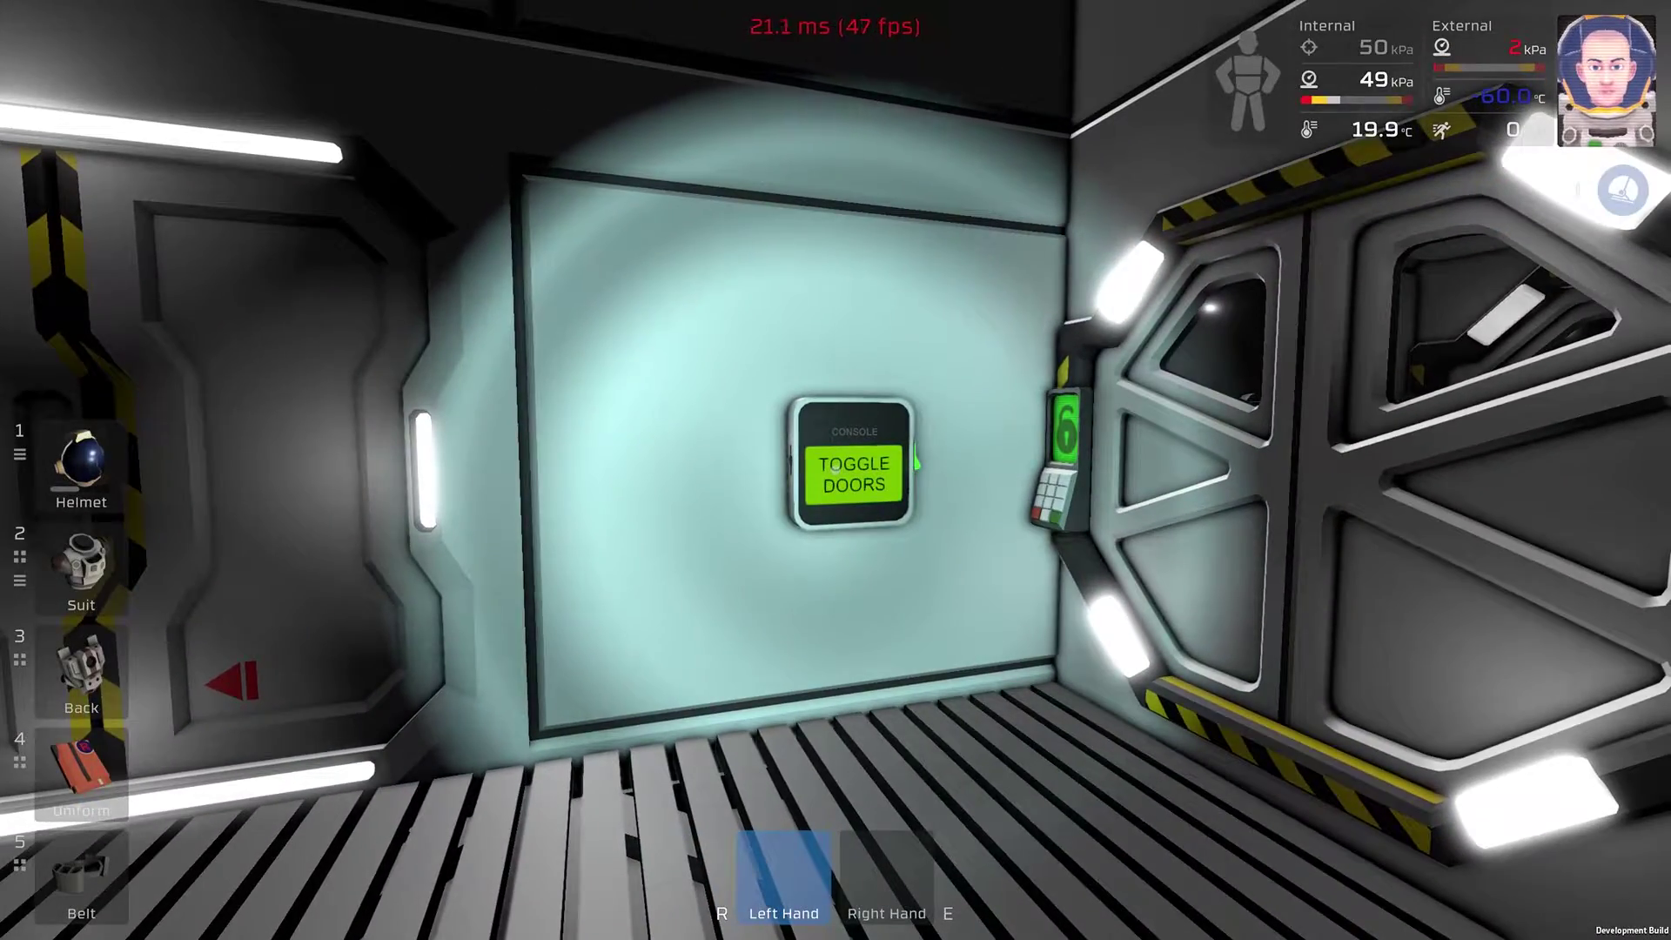
{"action": "left_click", "coordinate": [853, 474]}
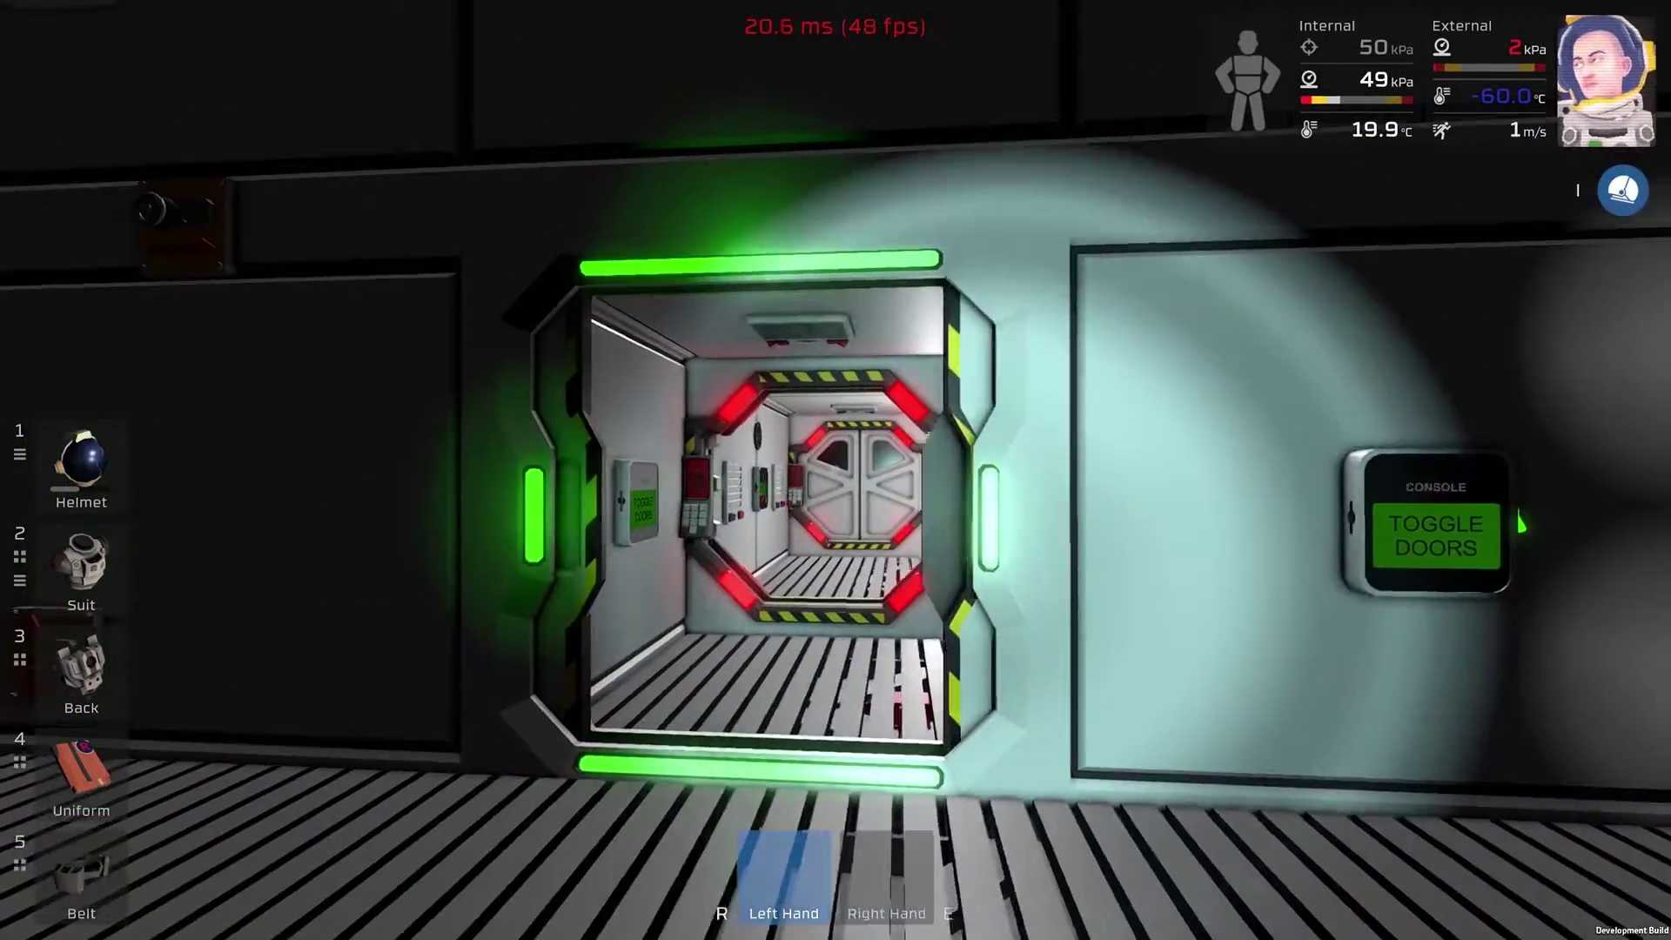
Step into the airlock chamber and read the wall gas sensor up close.
{"action": "key", "text": "w"}
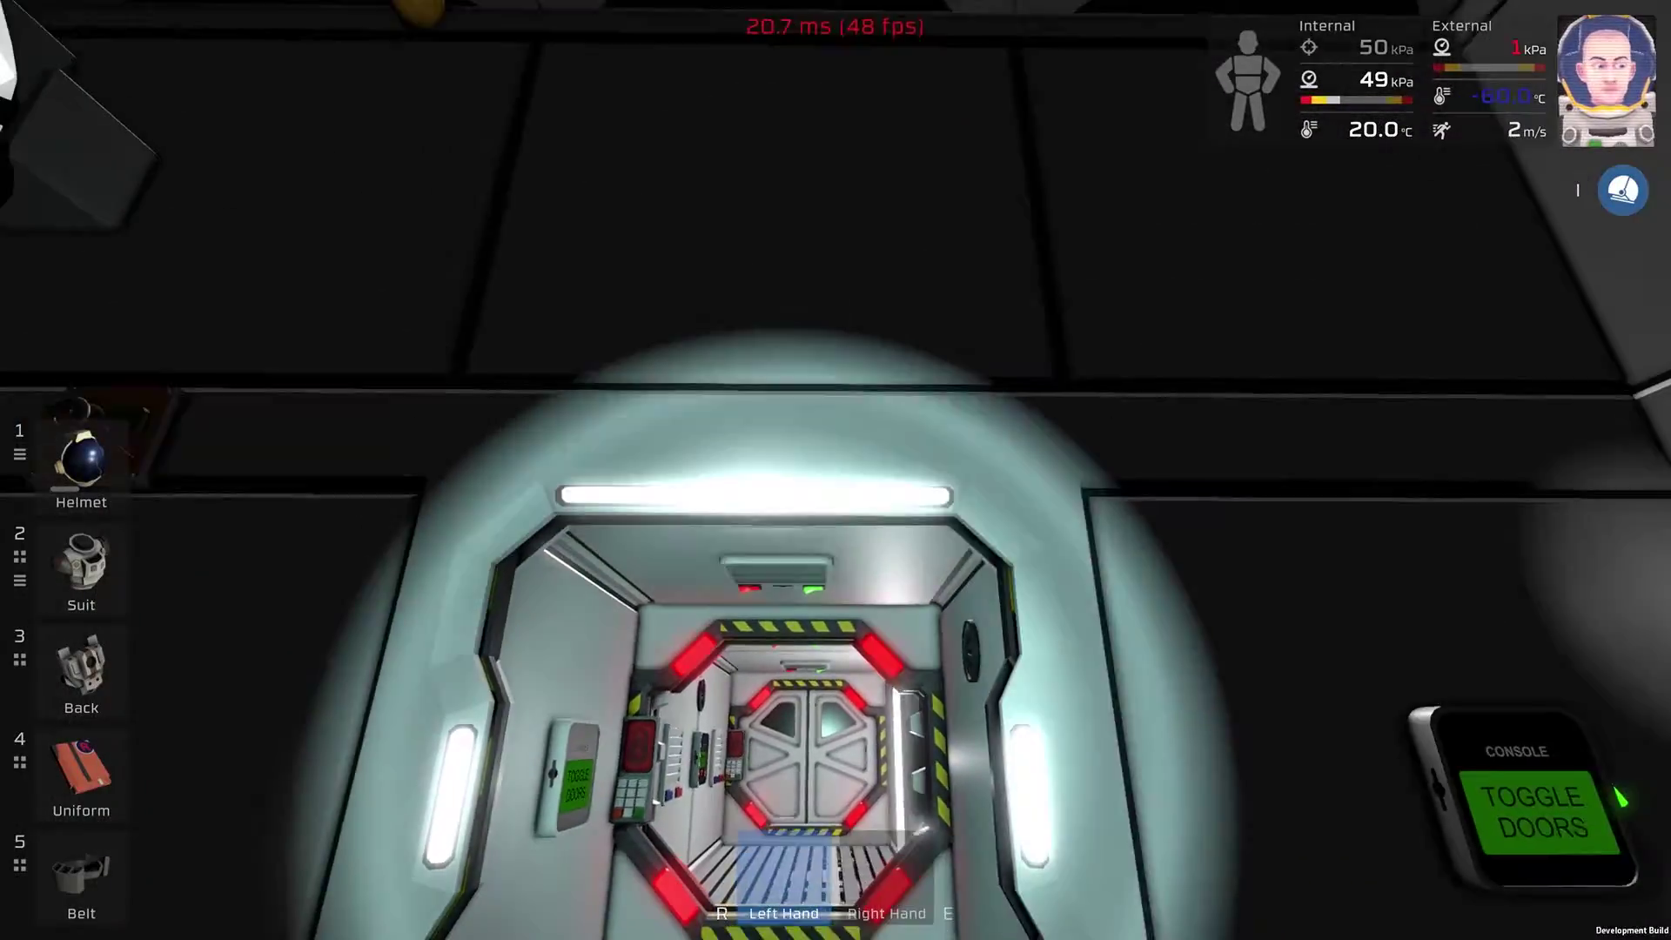
{"action": "key", "text": "w"}
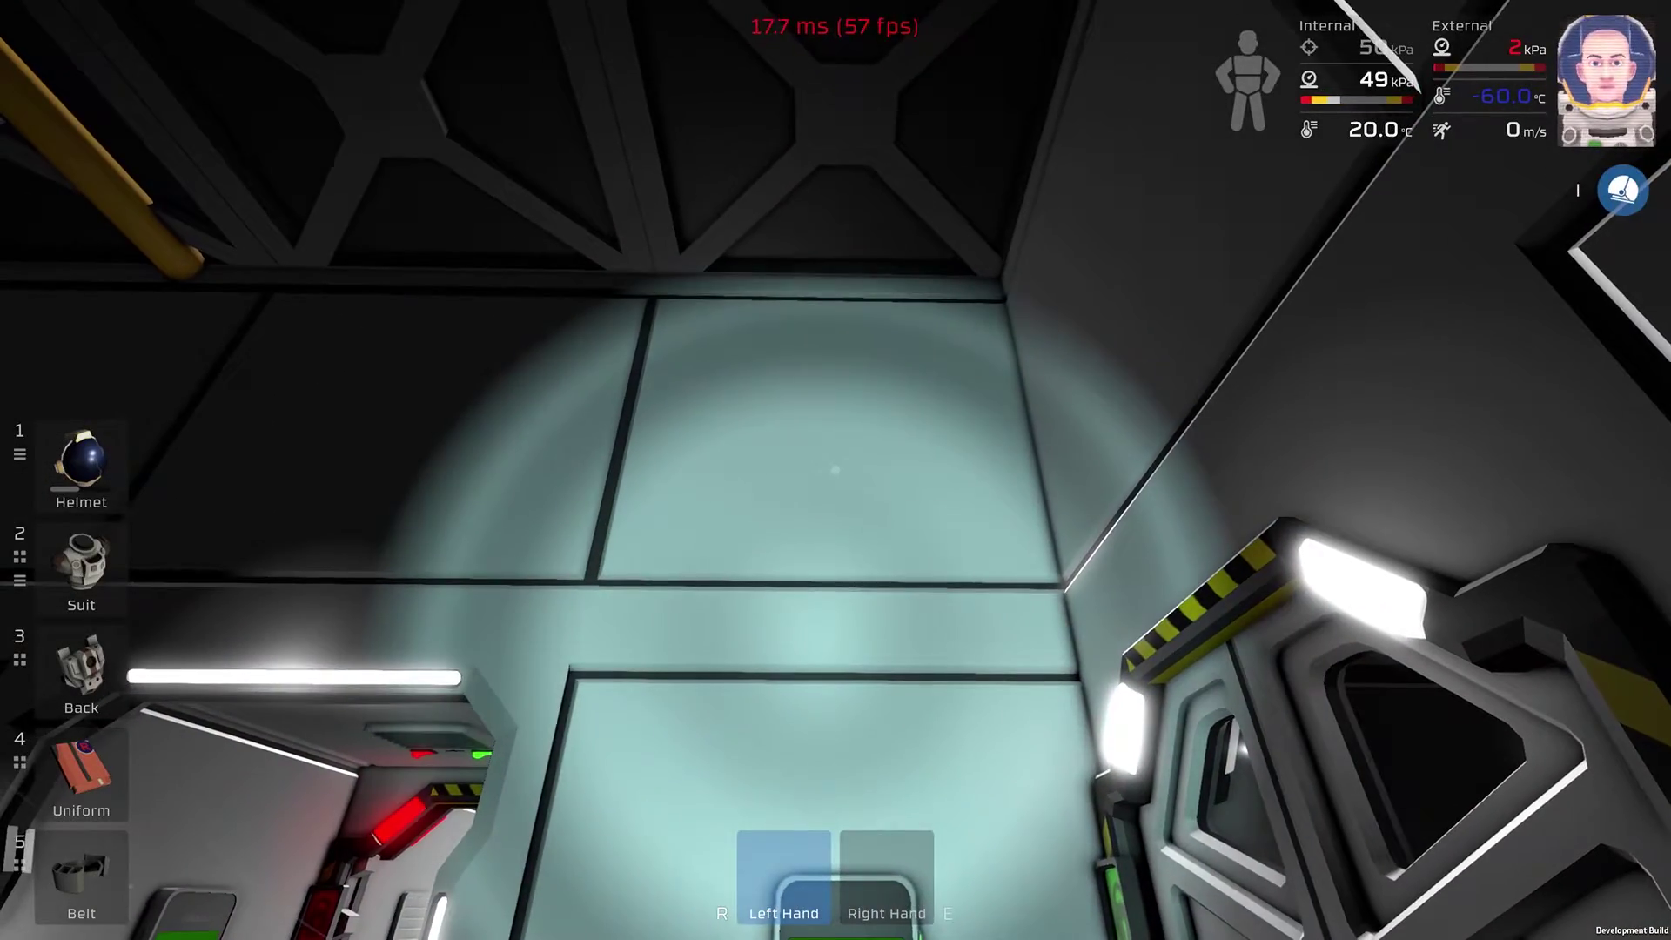
{"action": "key", "text": "w"}
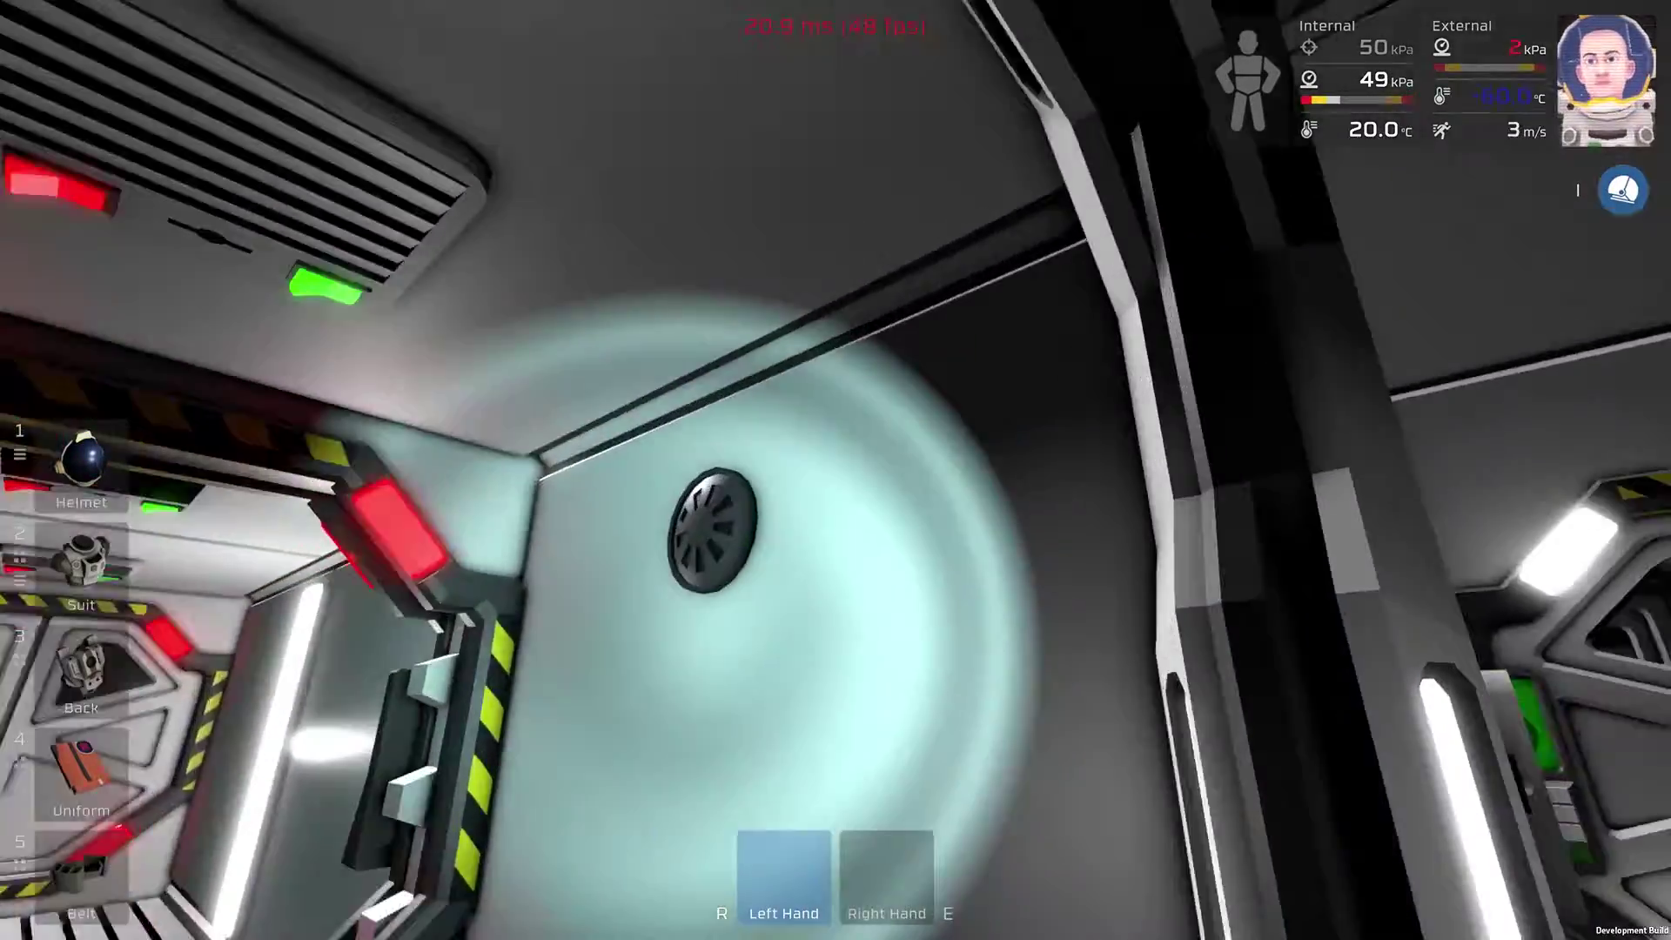
{"action": "key", "text": "w"}
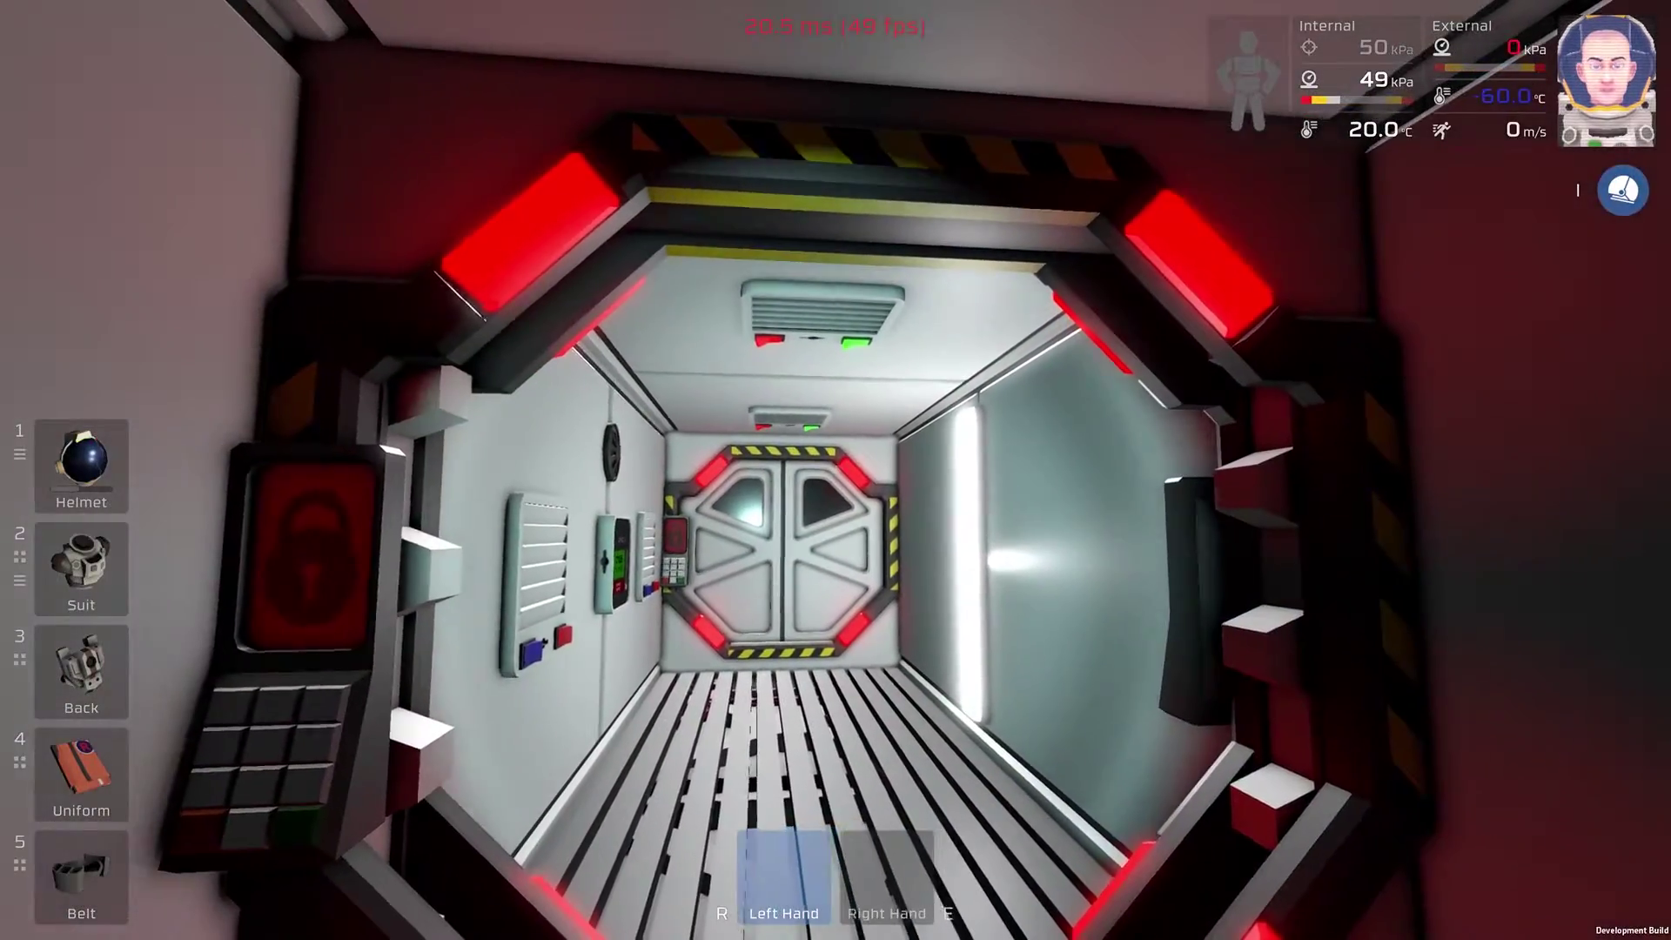
Walk down the airlock corridor as the chamber pressurises to about 101 kPa.
{"action": "key", "text": "w"}
{"action": "key", "text": "w"}
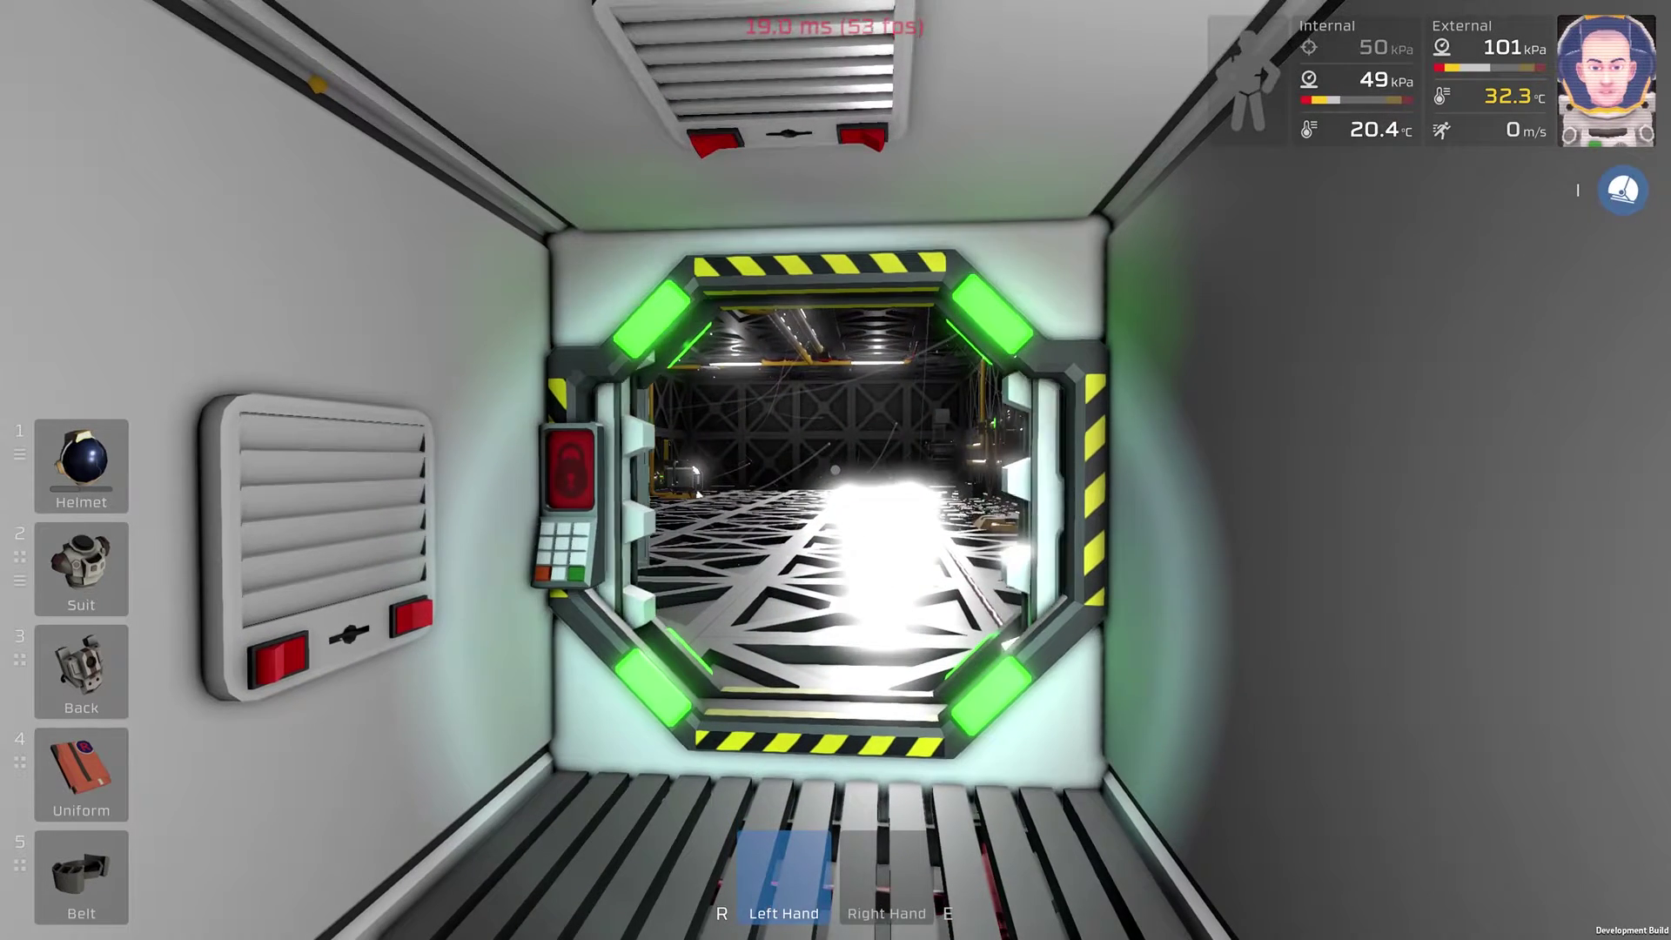
Go back into the airlock from the hangar and start cycling it to the exterior.
{"action": "key", "text": "w"}
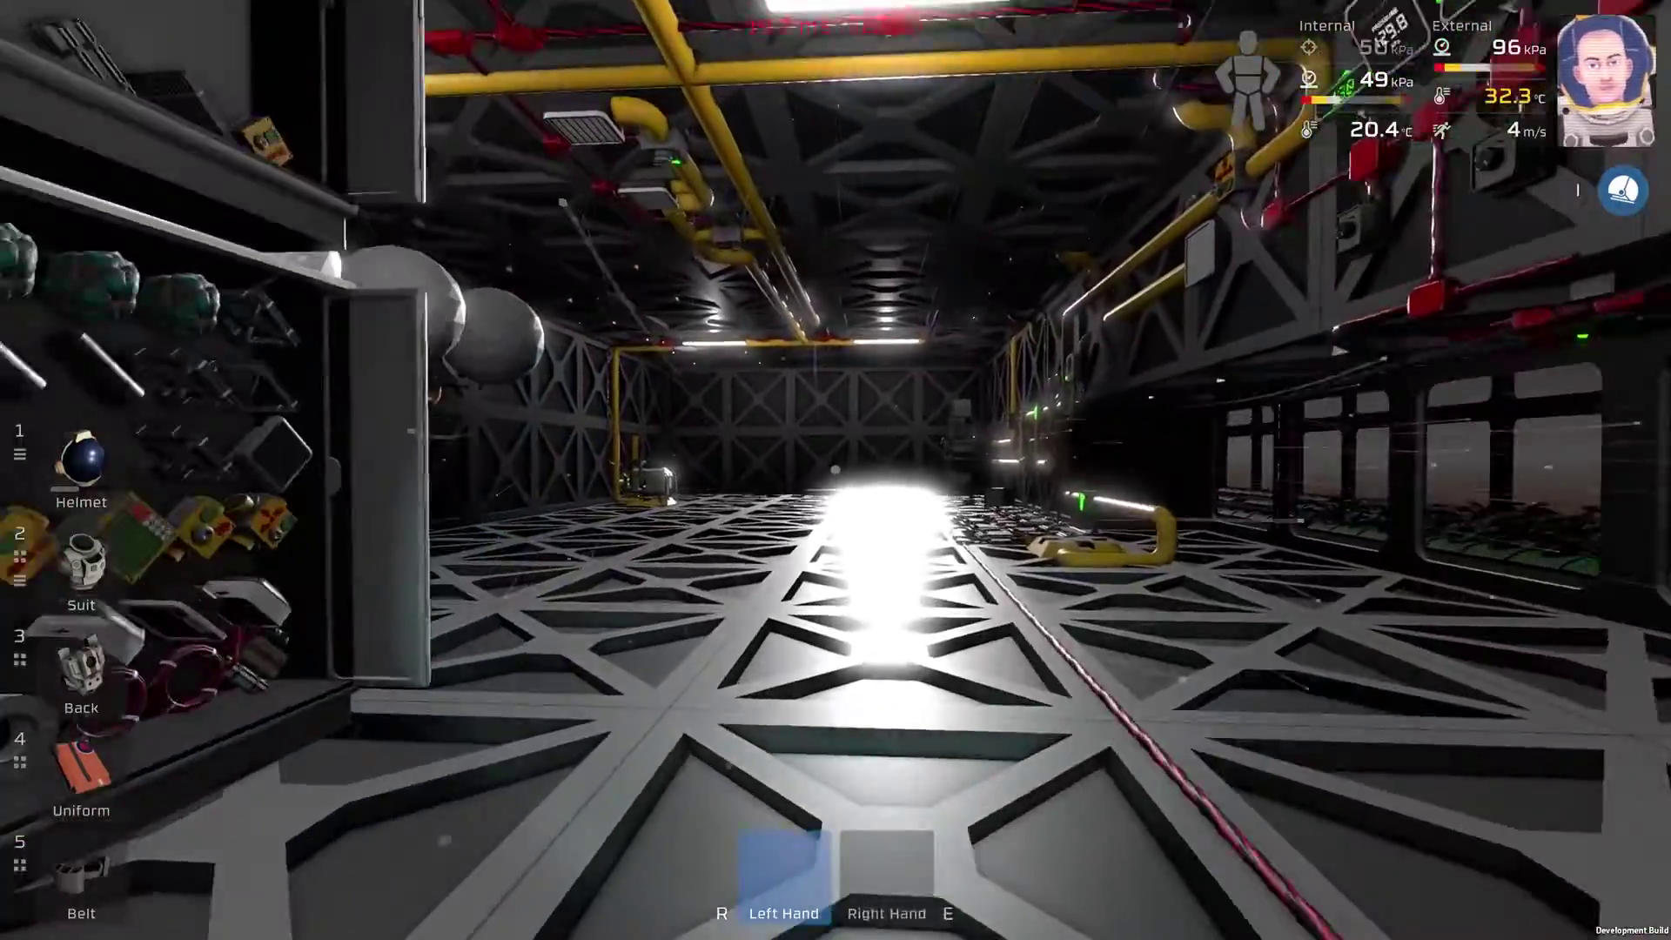
{"action": "key", "text": "w"}
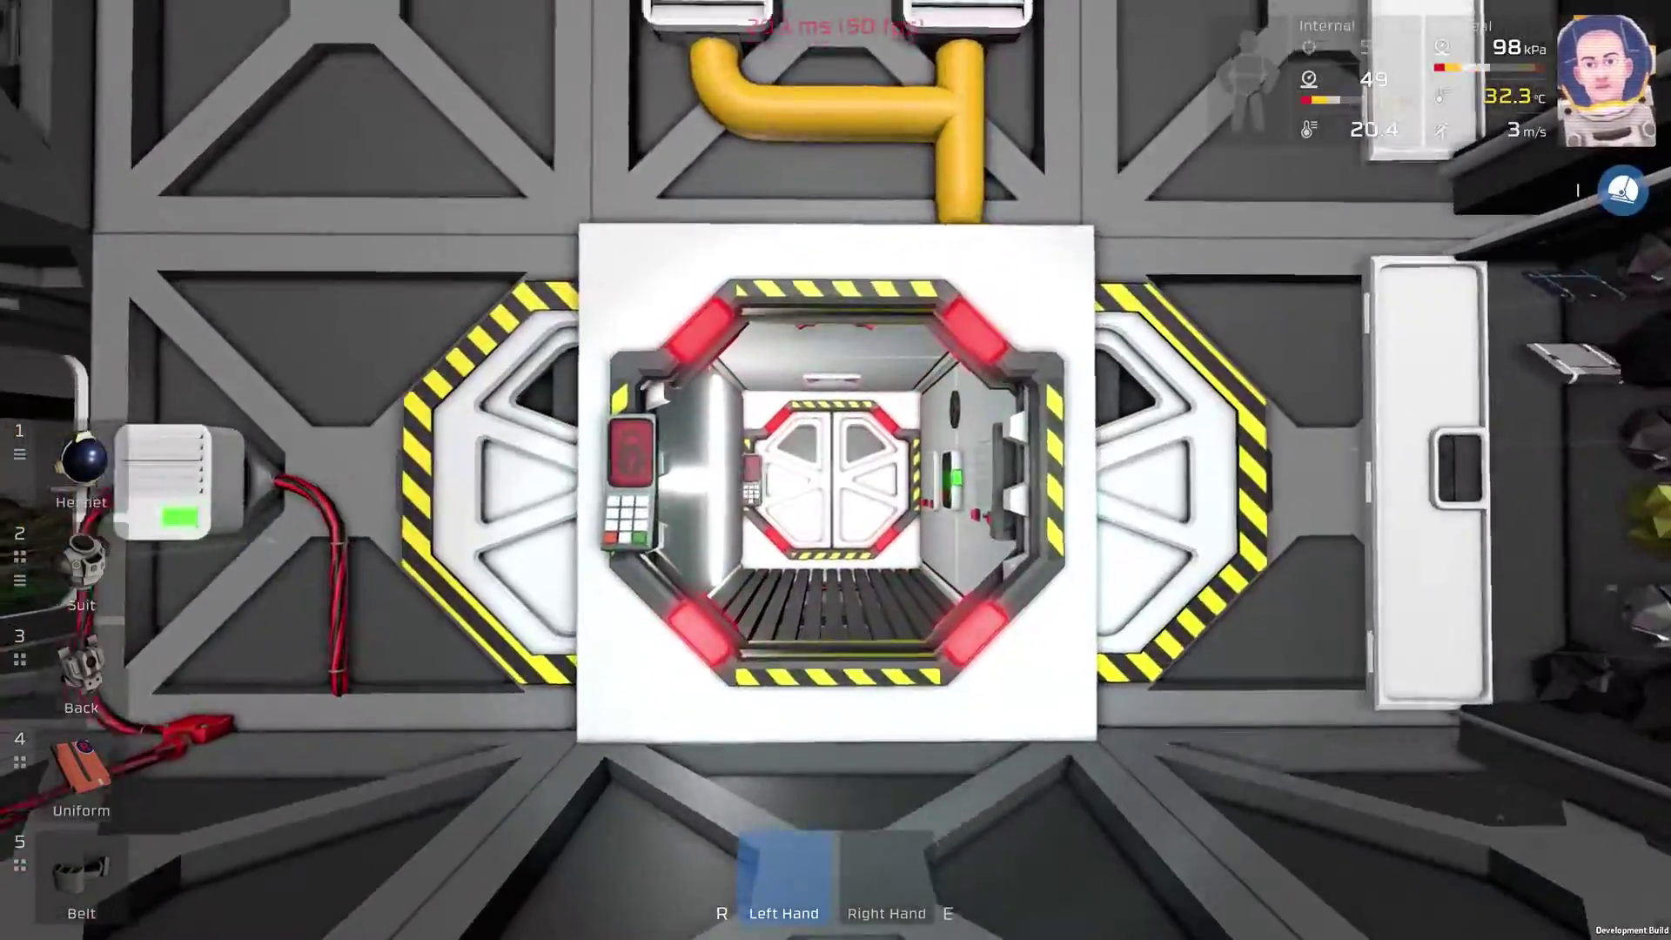
{"action": "key", "text": "w"}
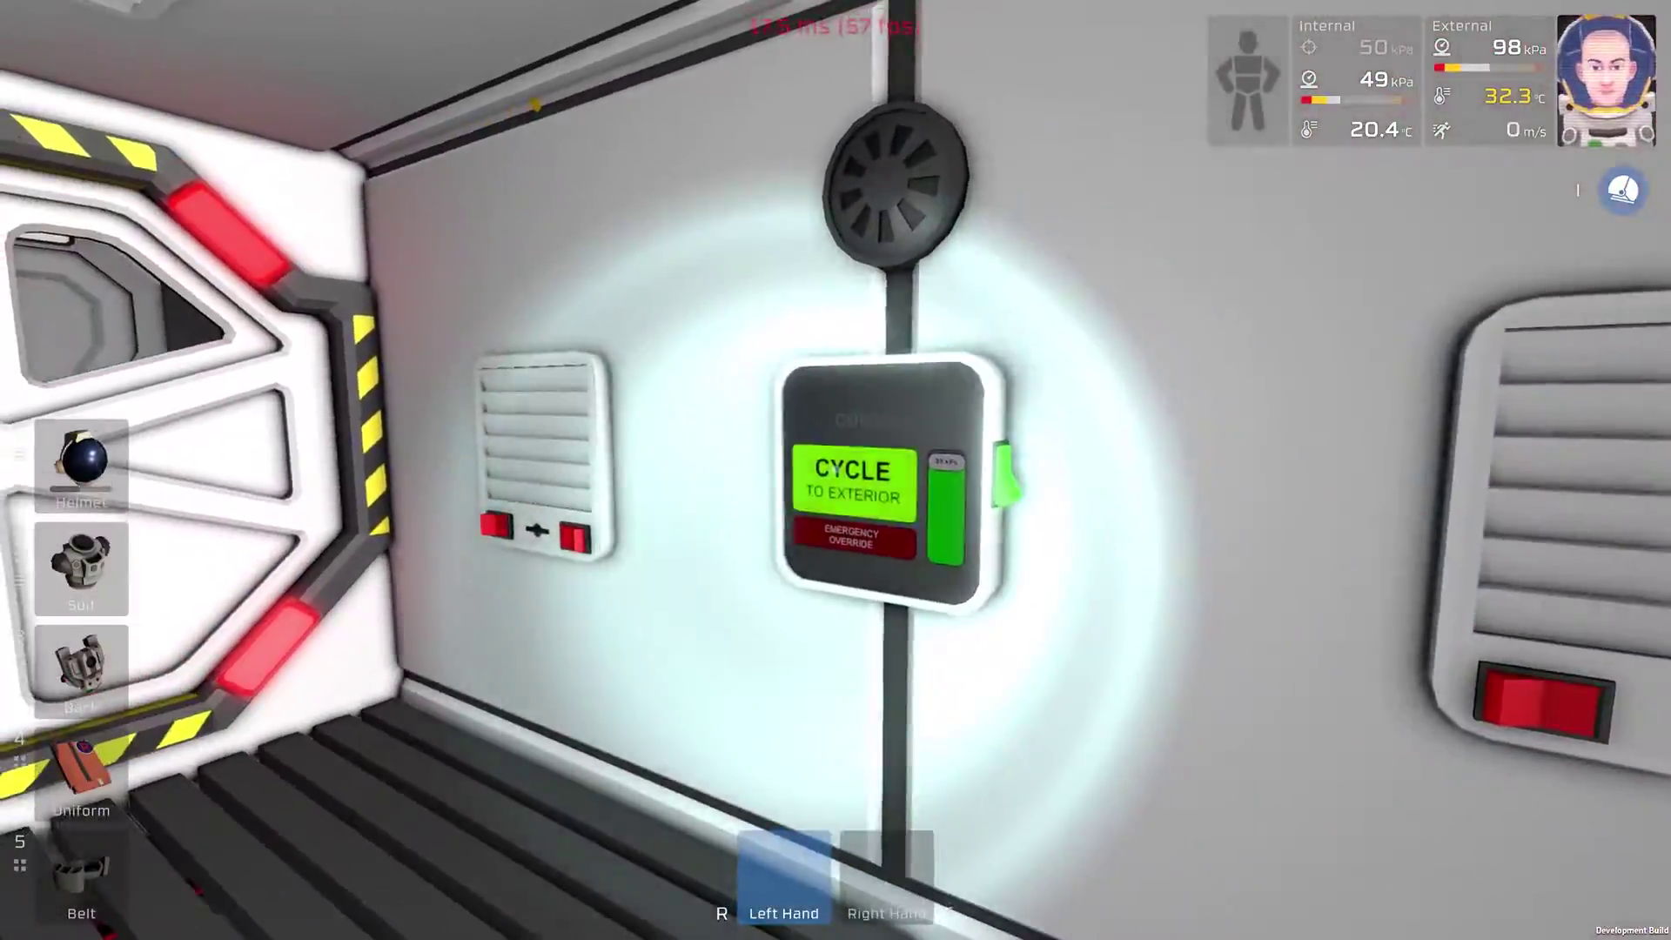
{"action": "key", "text": "w"}
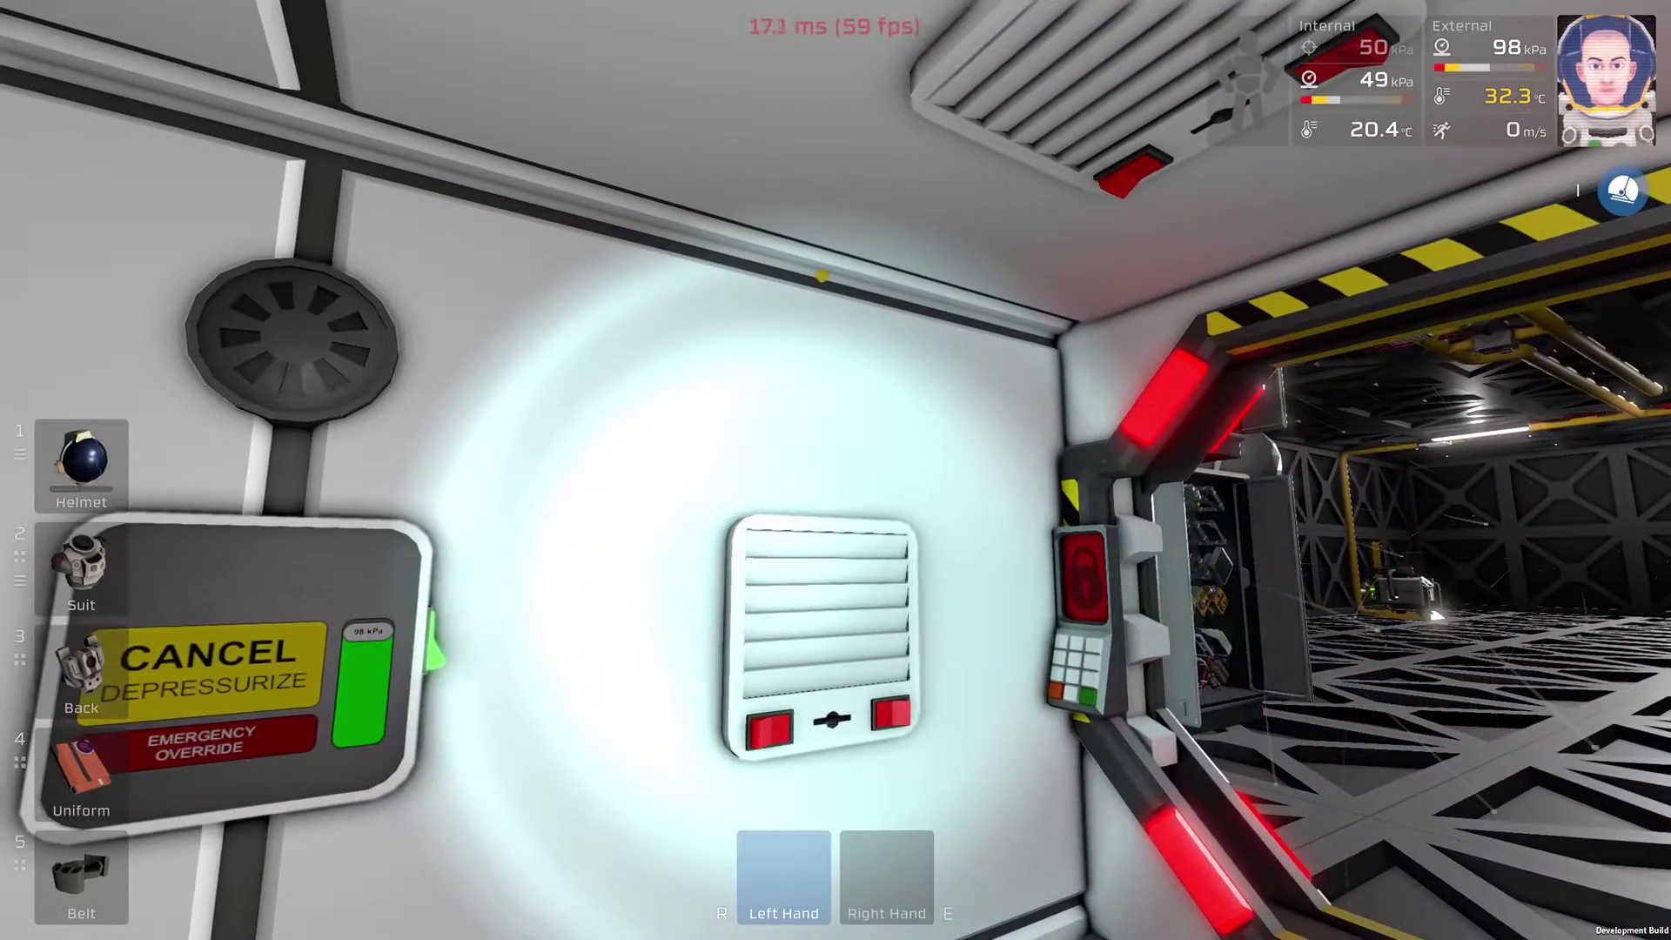
Watch the hangar door close and pressure drain to 0 kPa, then approach the Mars-side door.
{"action": "key", "text": "a"}
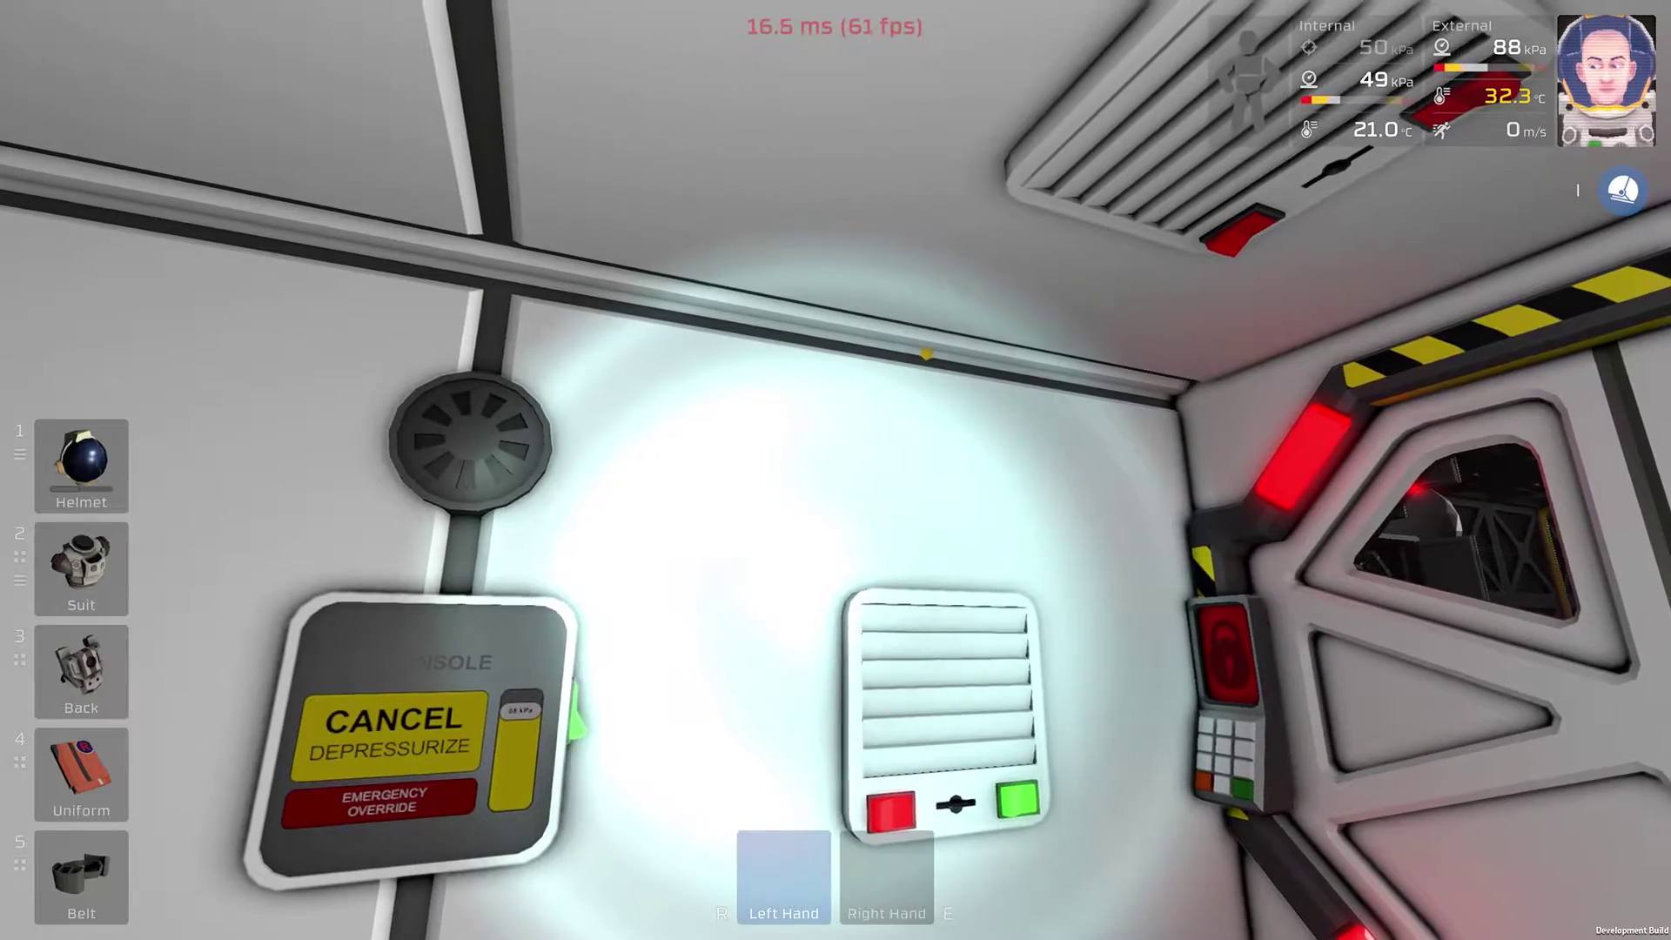
{"action": "left_click_drag", "start_coordinate": [835, 471], "coordinate": [523, 470]}
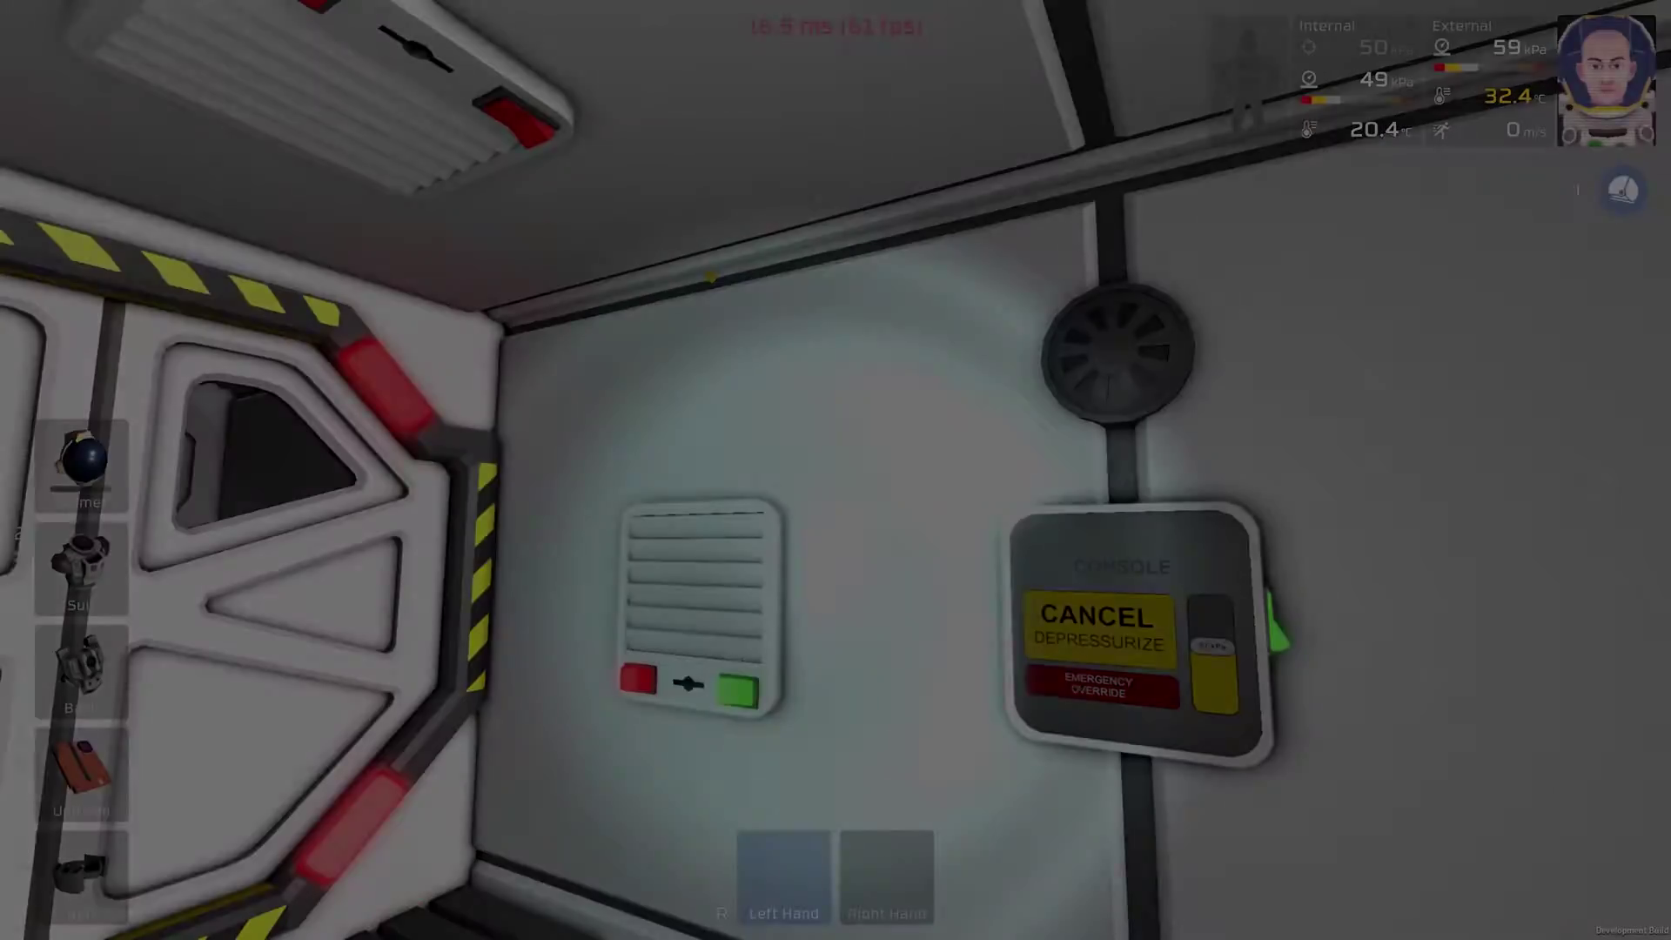
{"action": "left_click_drag", "start_coordinate": [835, 470], "coordinate": [1148, 470]}
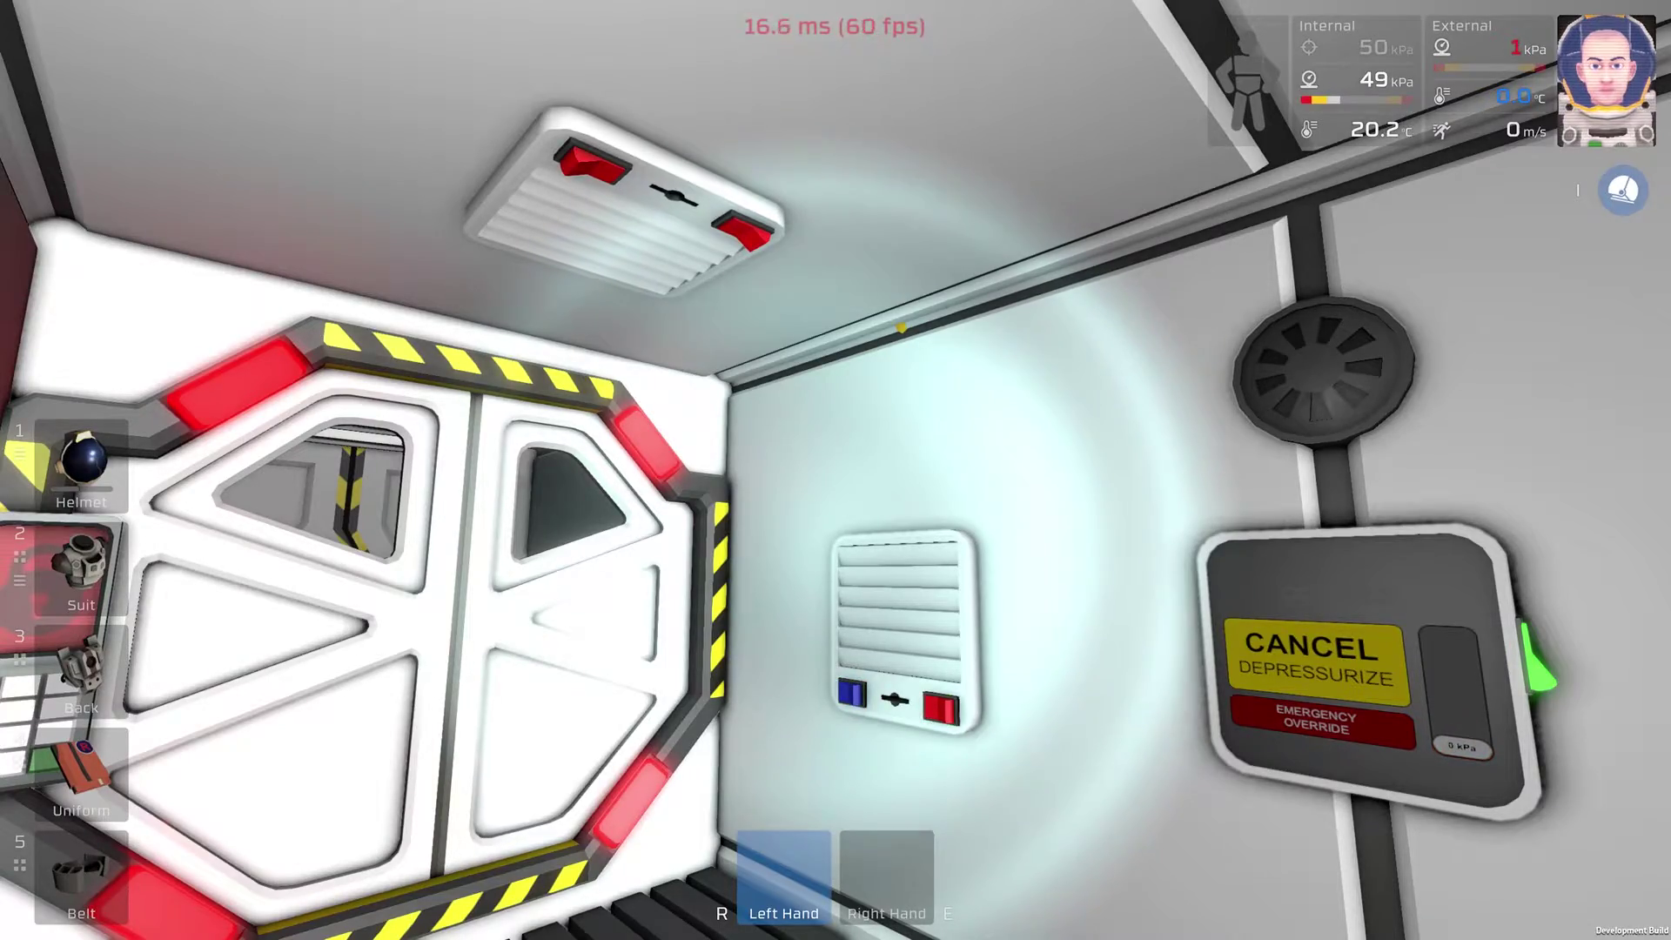
{"action": "key", "text": "w"}
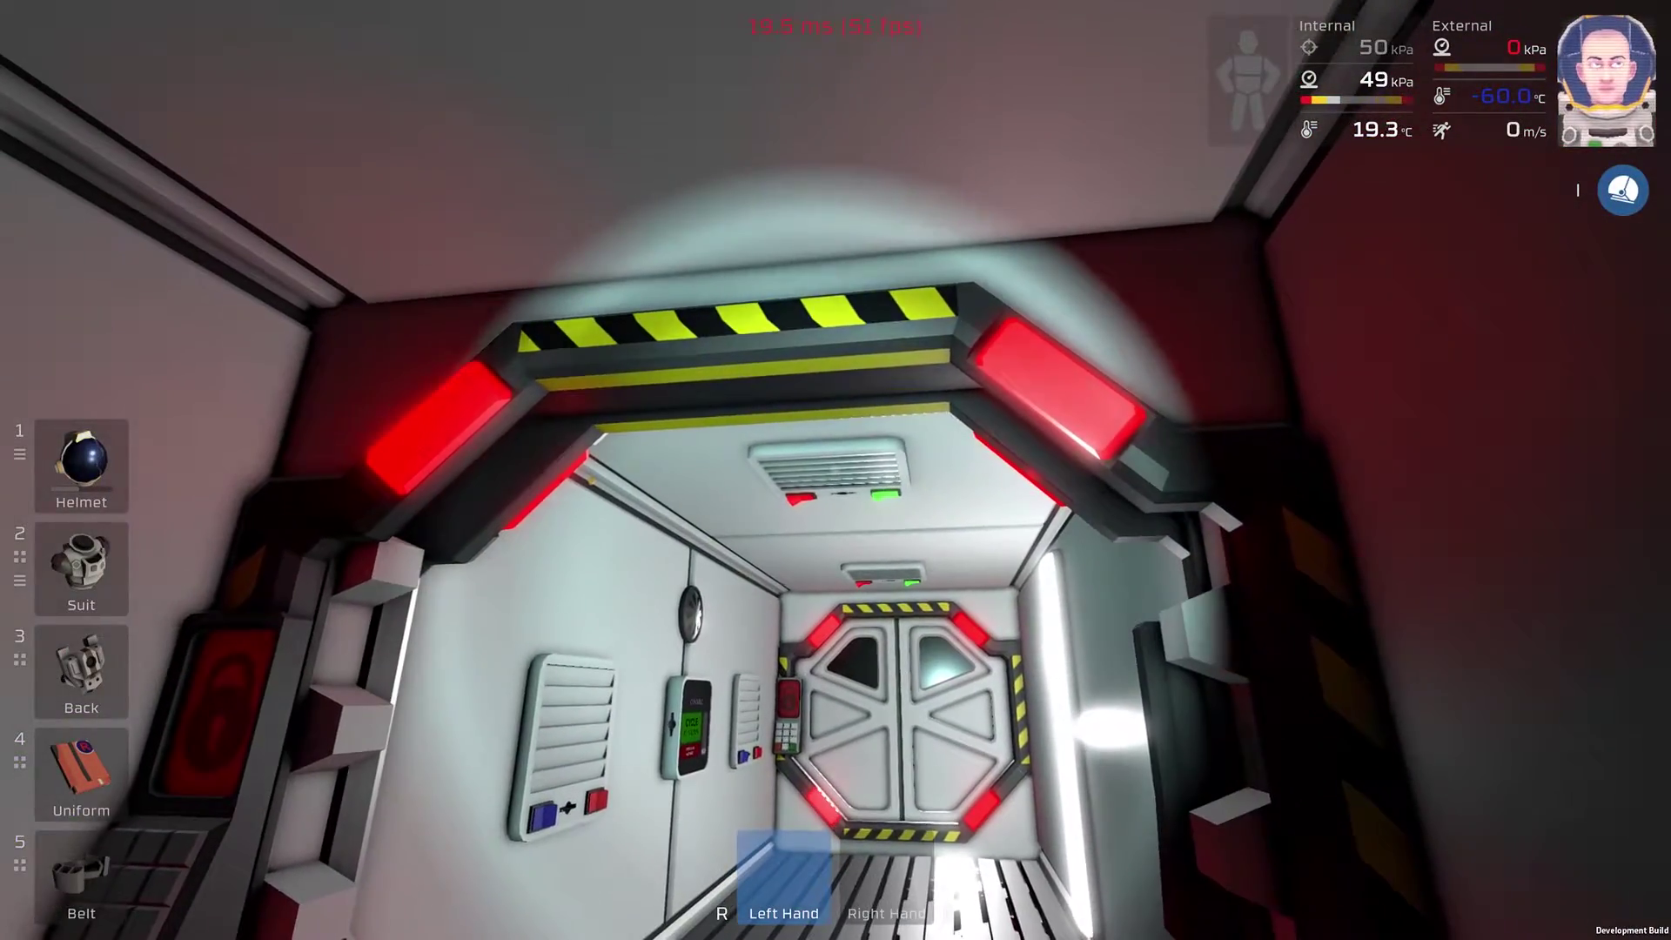
Walk back through the corridor to the closed double door and its Toggle Doors console.
{"action": "key", "text": "s"}
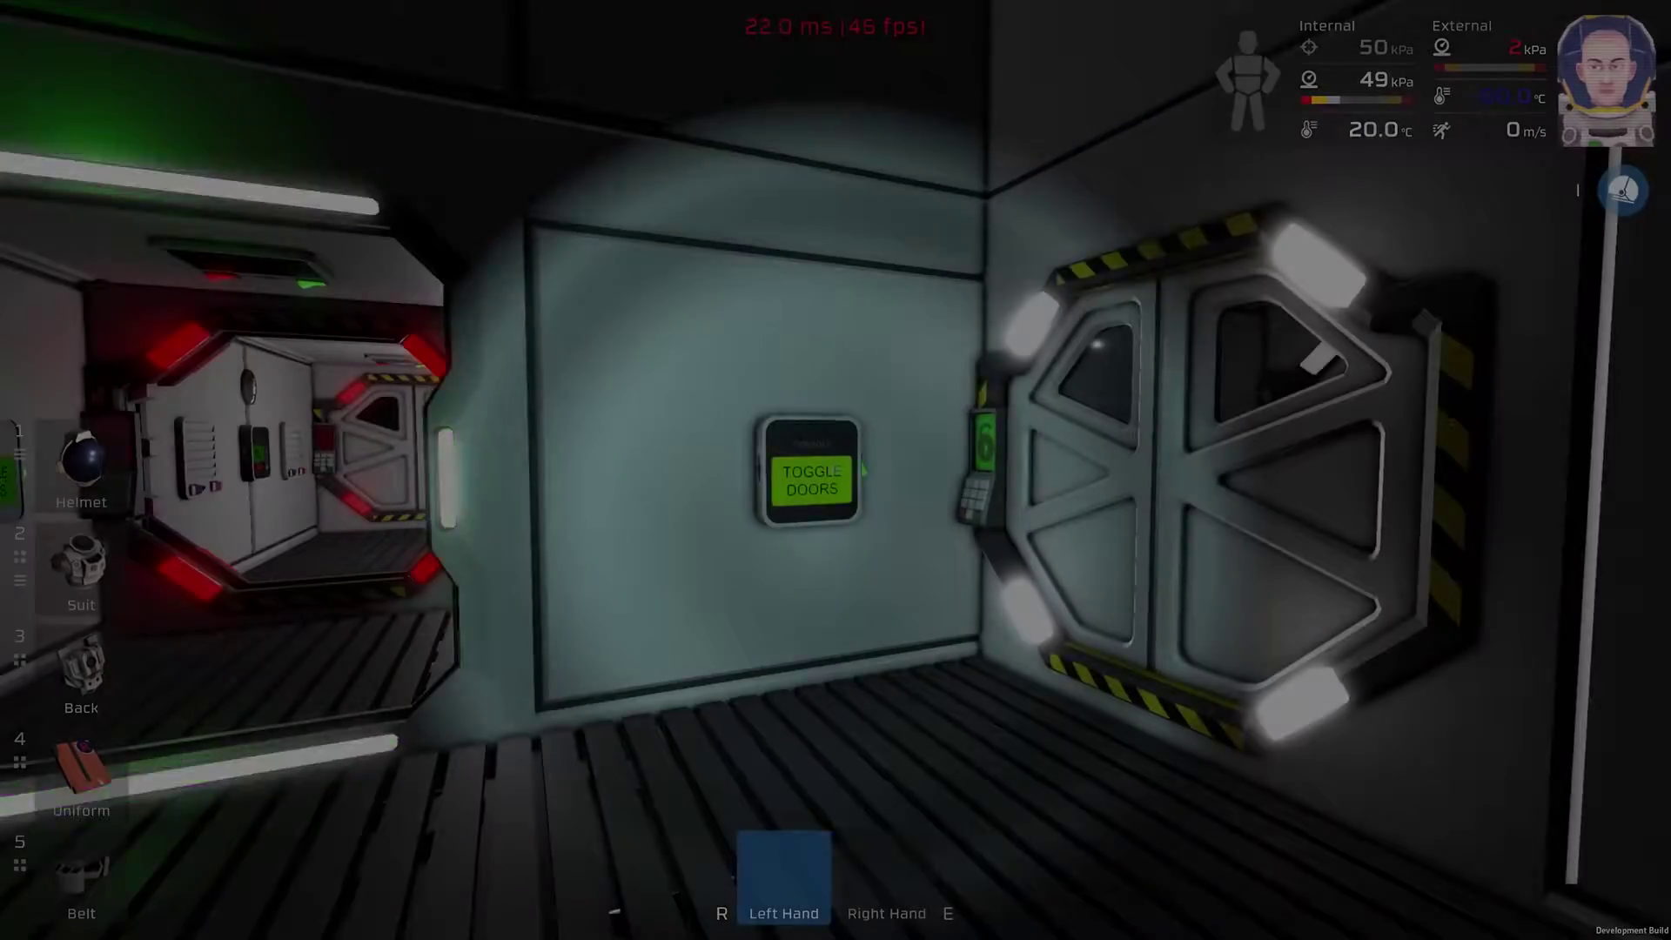
{"action": "key", "text": "w"}
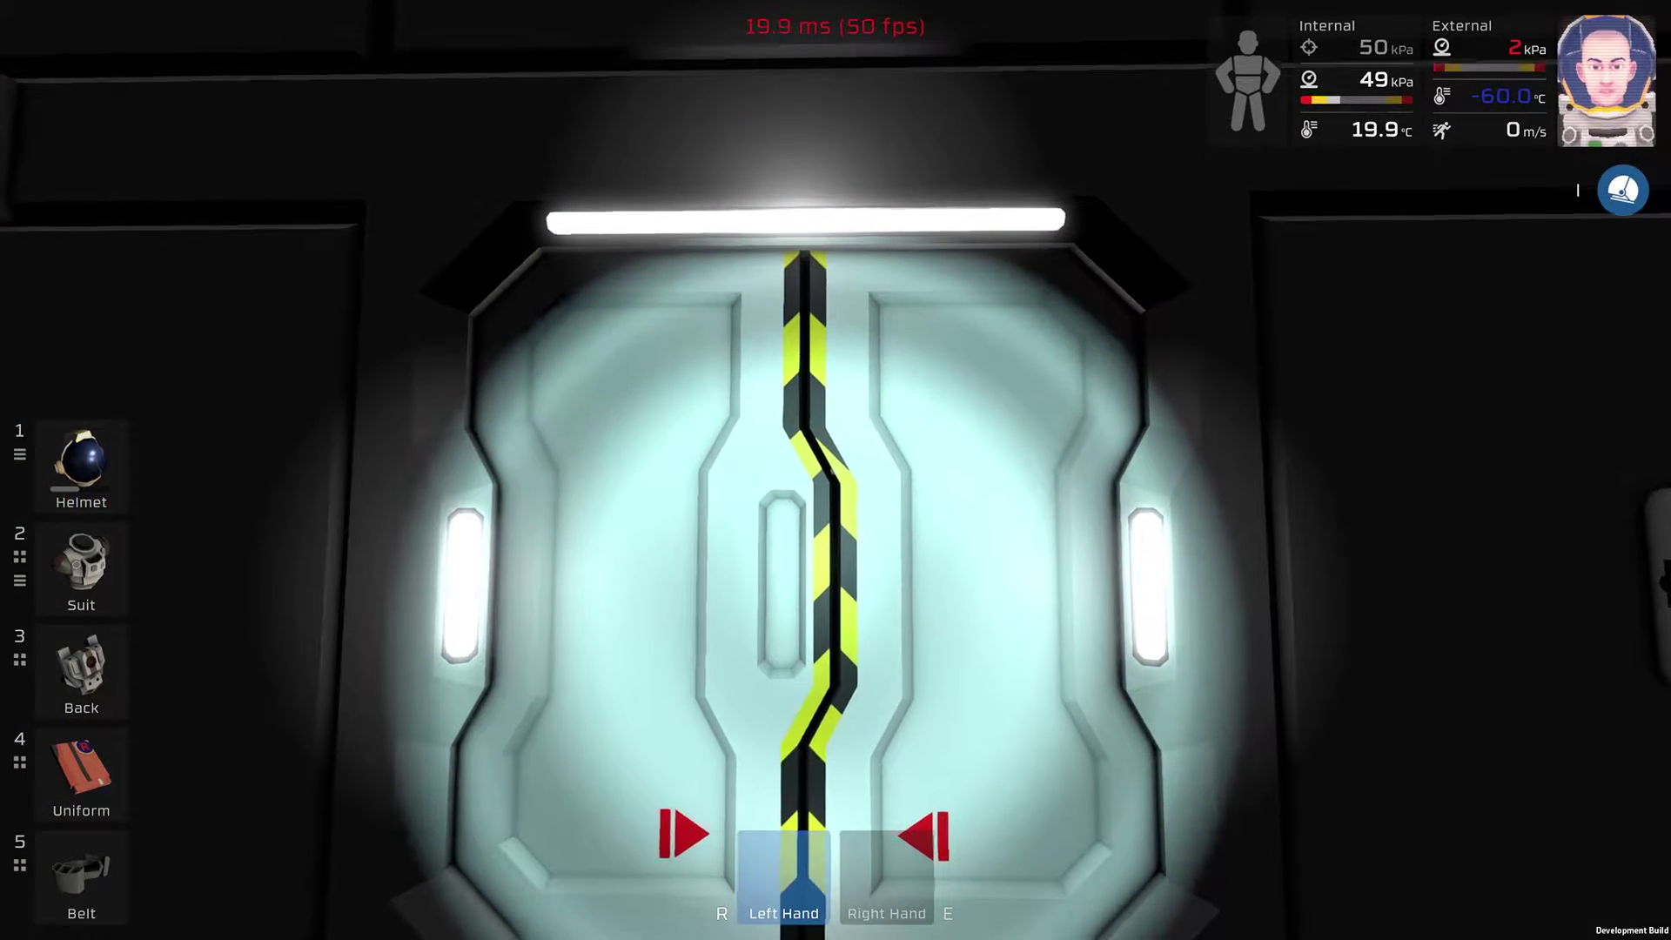
{"action": "key", "text": "w"}
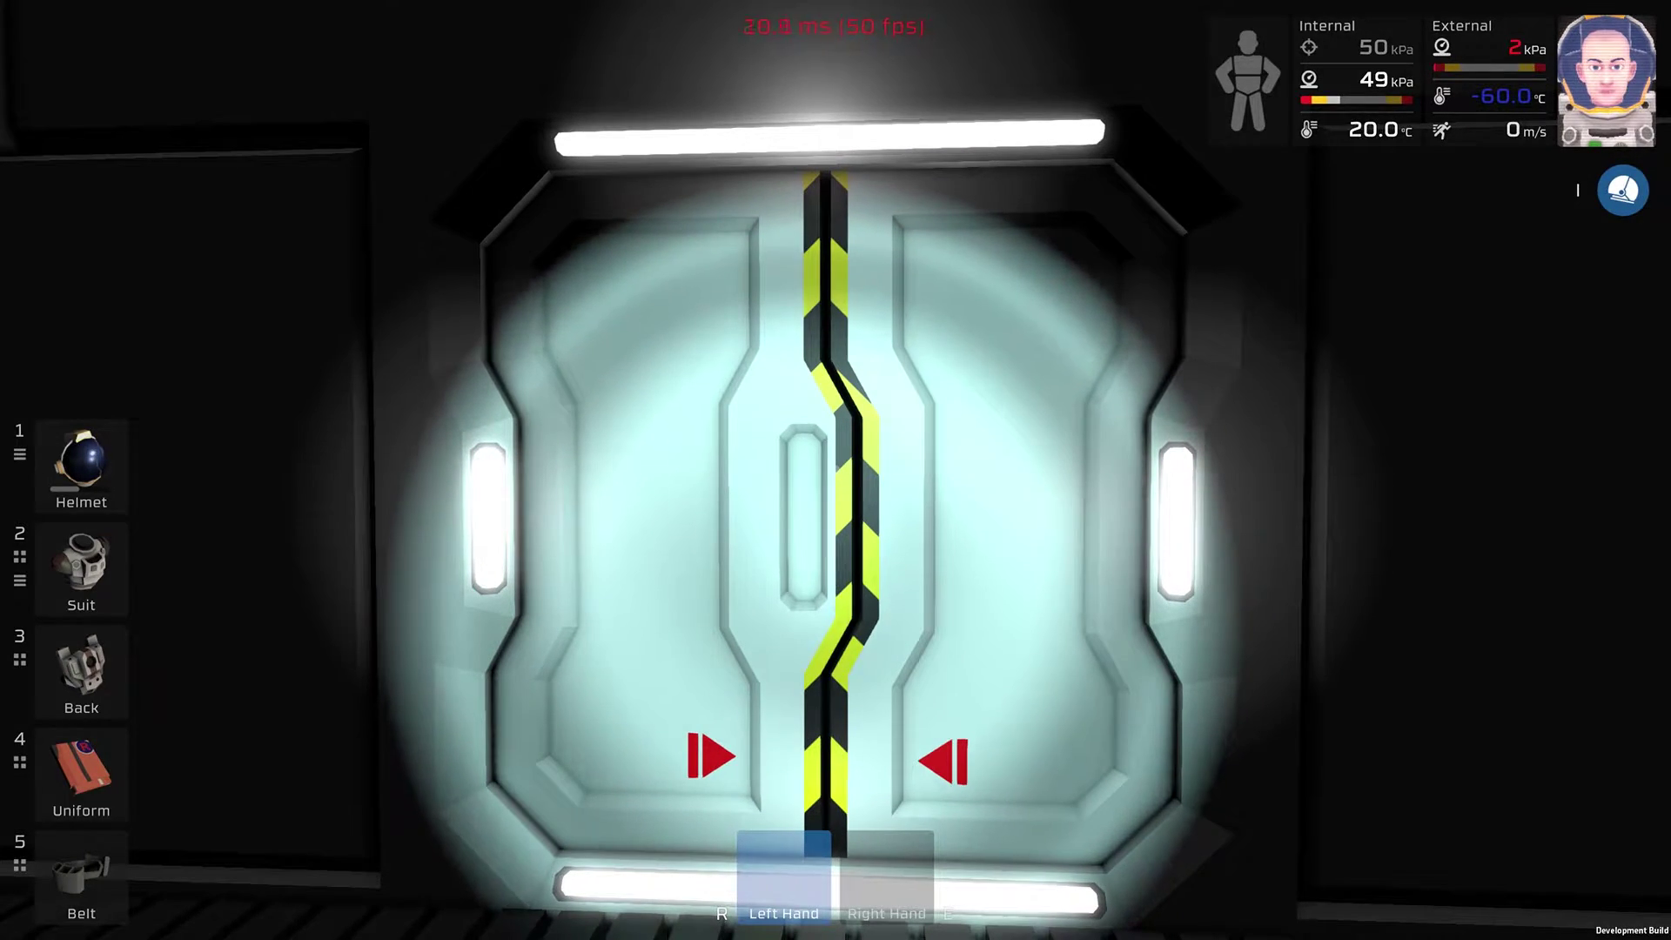
{"action": "key", "text": "s"}
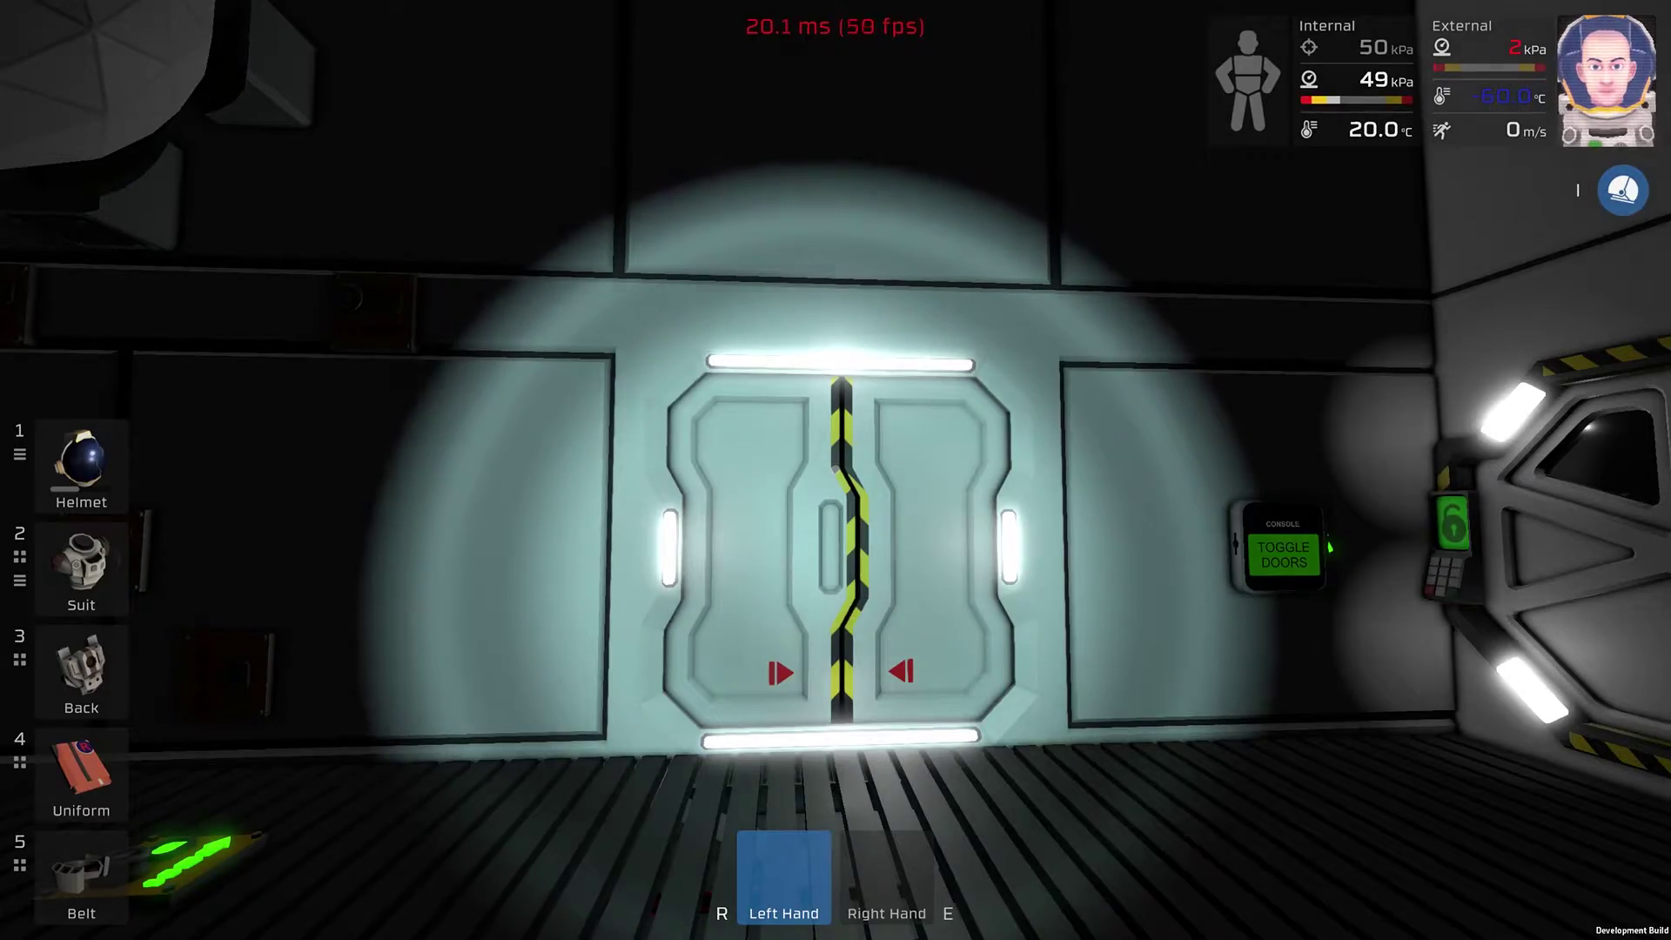
Open the octagonal greenhouse airlock door, walk inside, and seal it to start evacuating.
{"action": "key", "text": "w"}
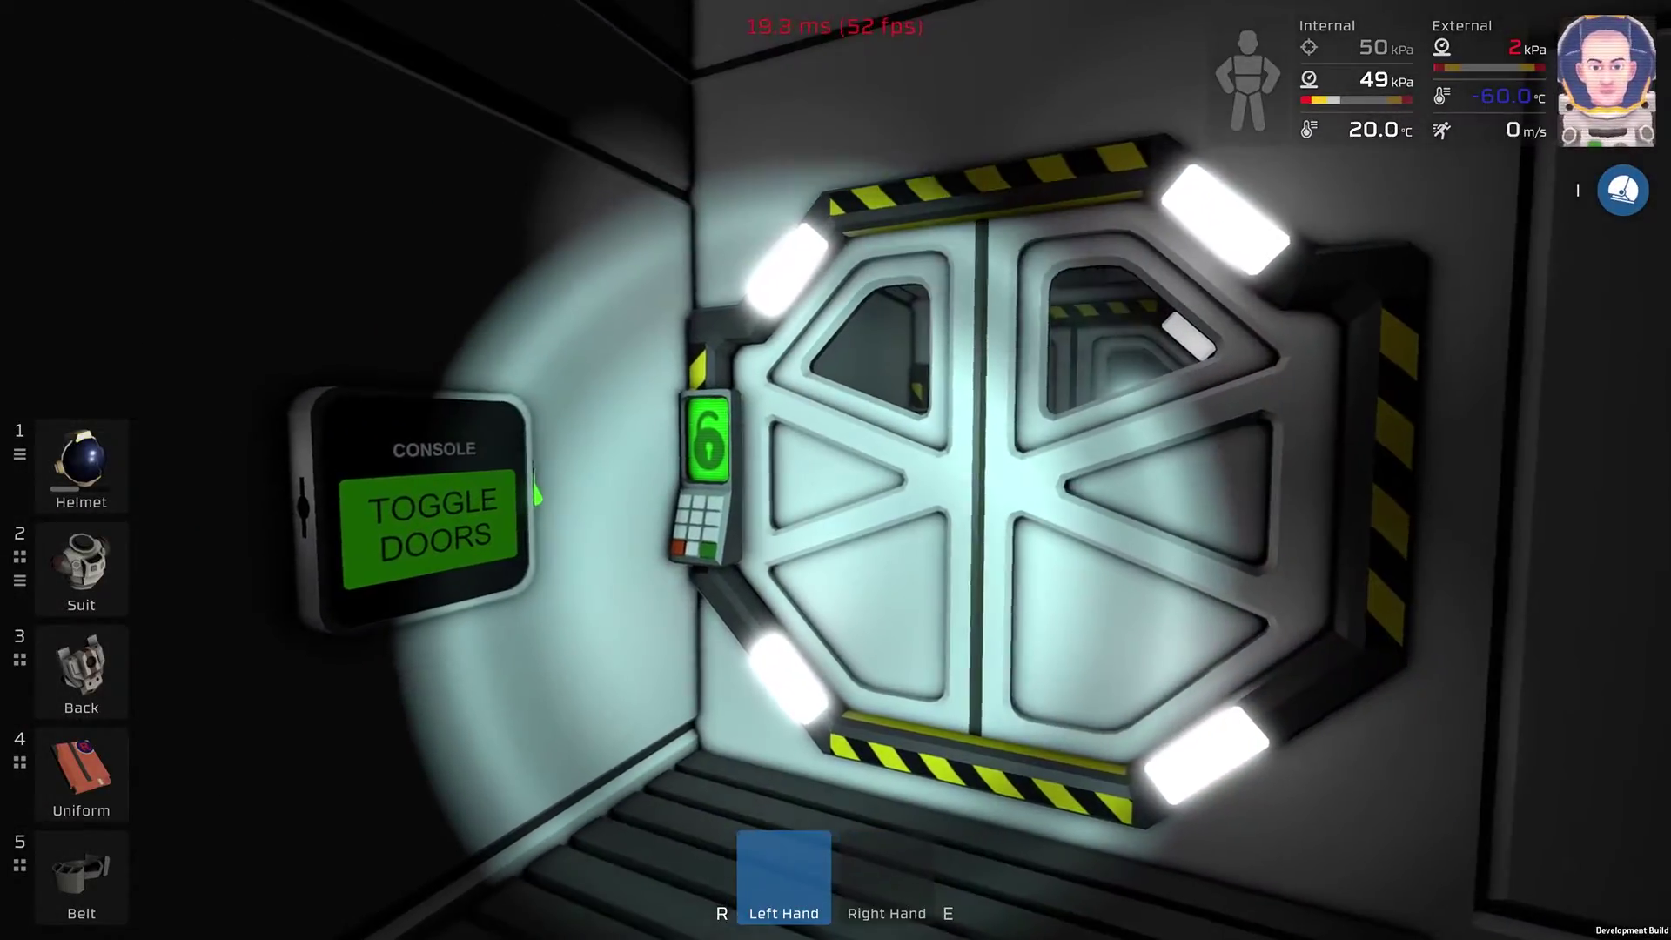
{"action": "left_click", "coordinate": [706, 437]}
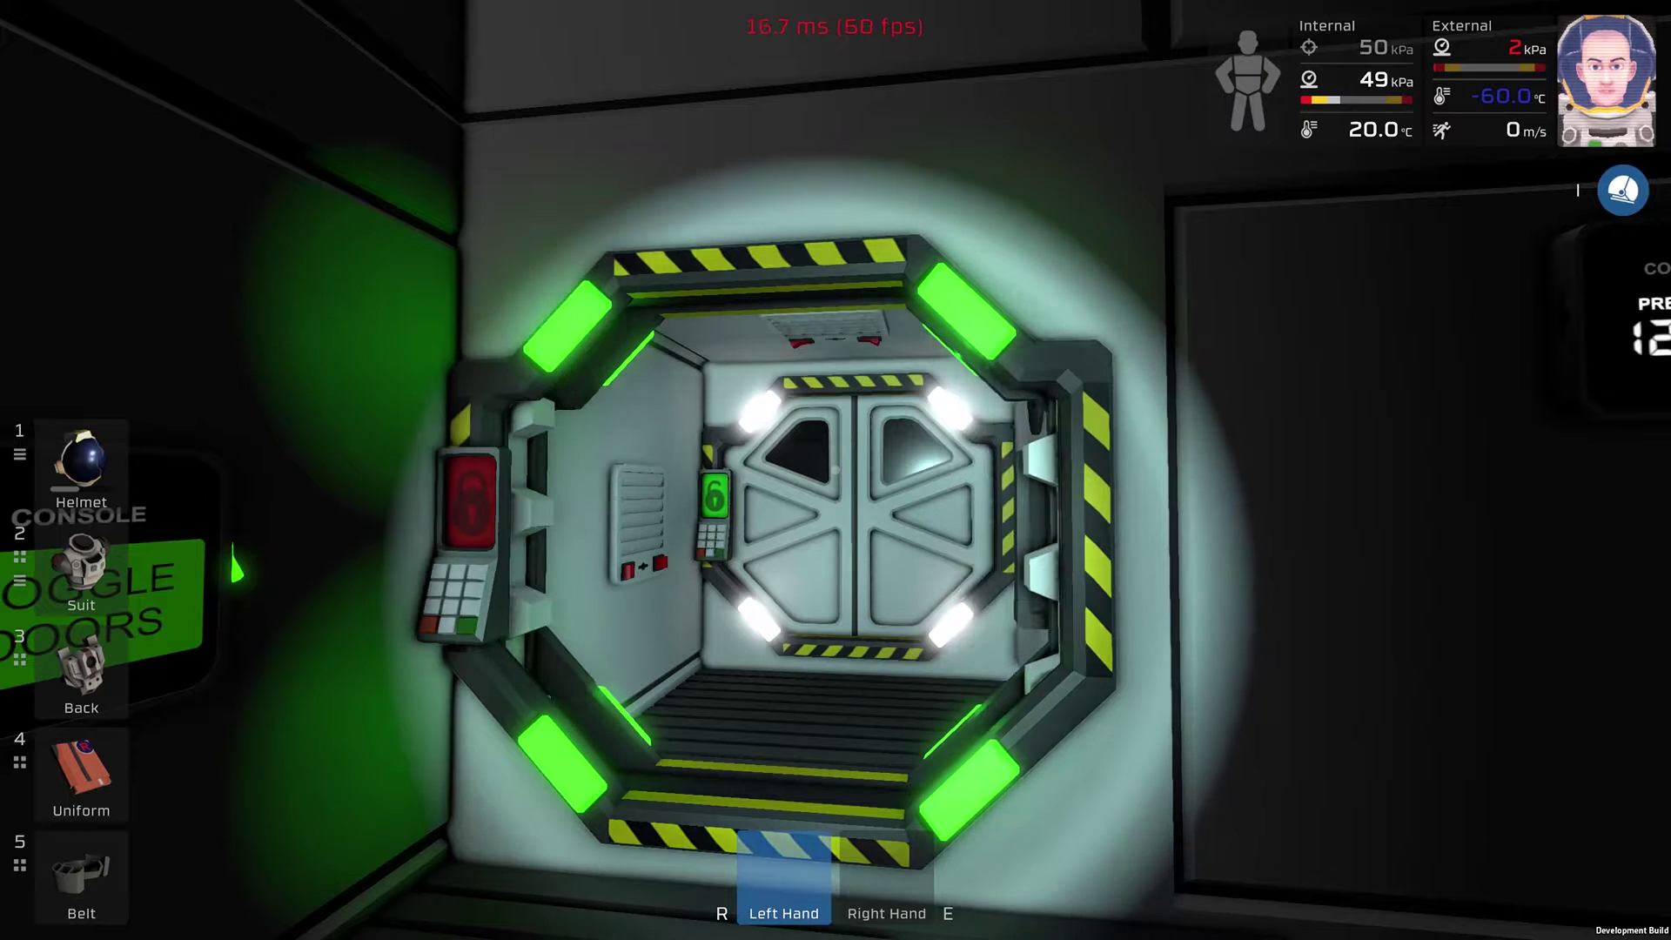
{"action": "key", "text": "w"}
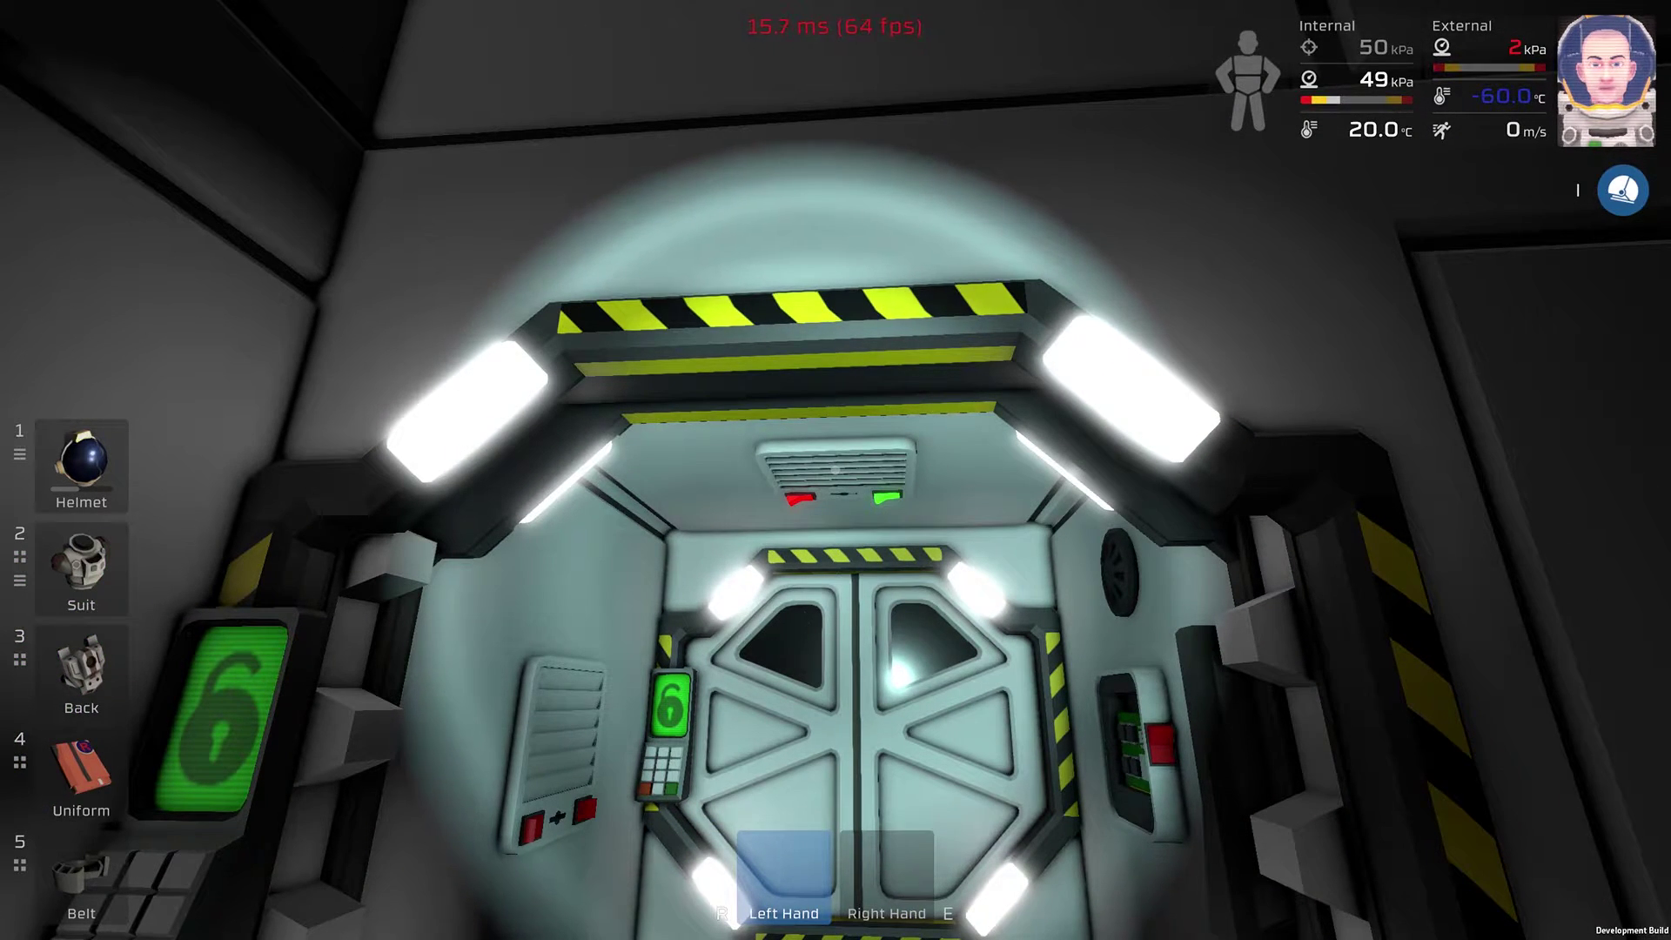
{"action": "key", "text": "w"}
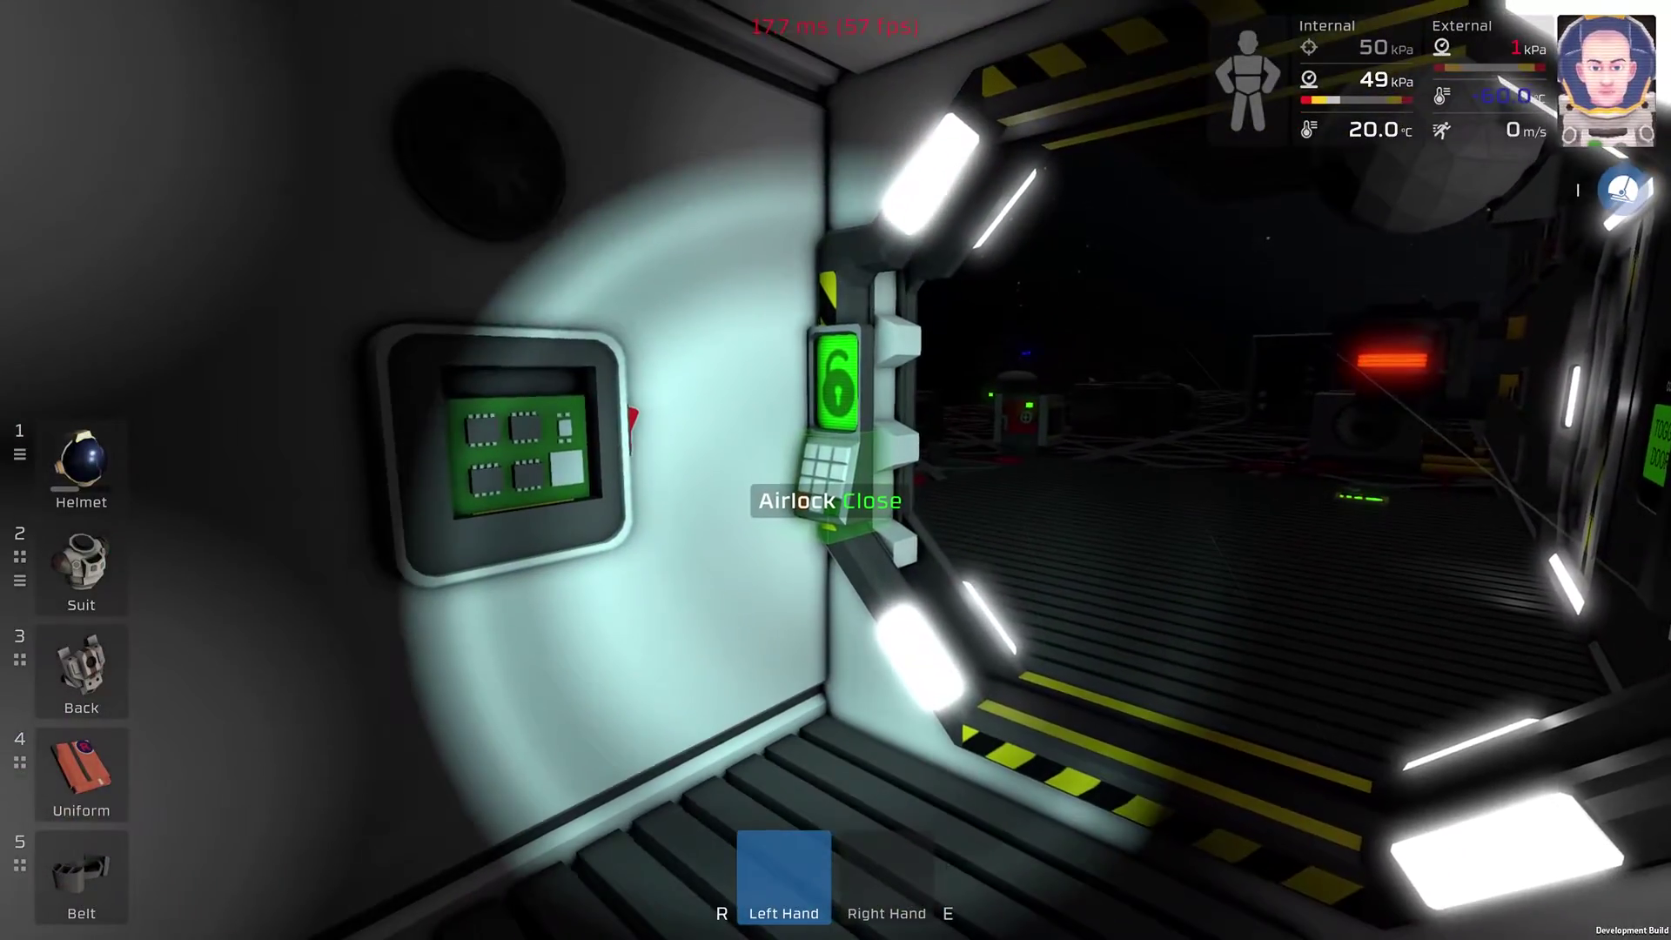
{"action": "left_click", "coordinate": [818, 473]}
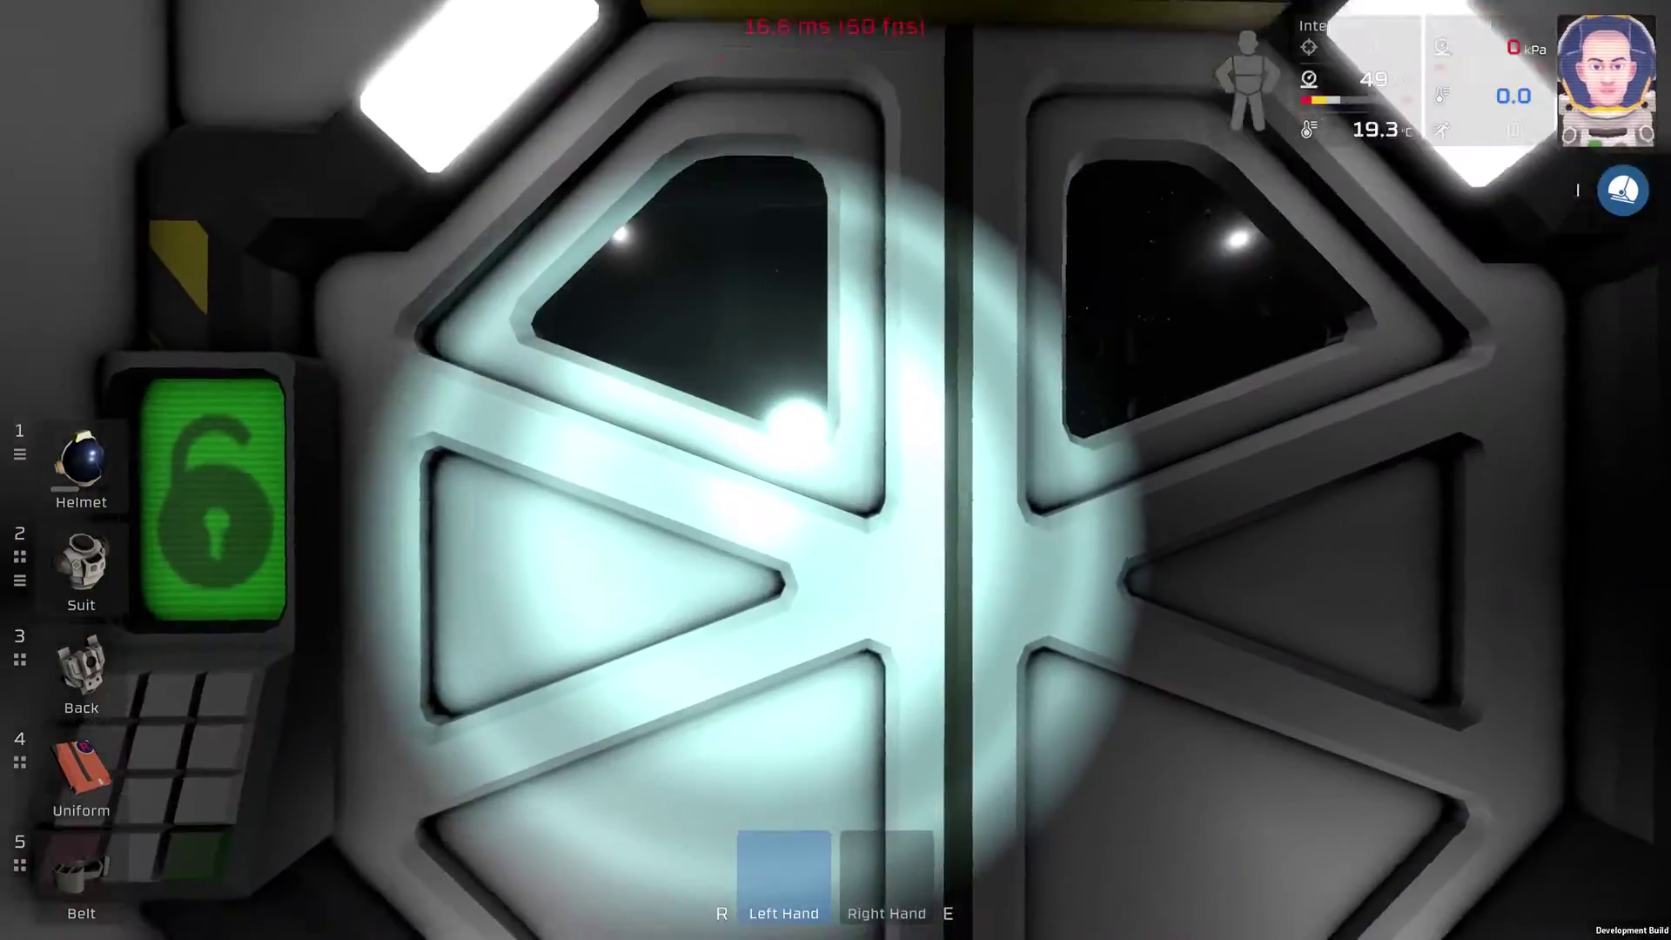
Open the inner door and walk into the greenhouse along the plant rows.
{"action": "left_click", "coordinate": [835, 470]}
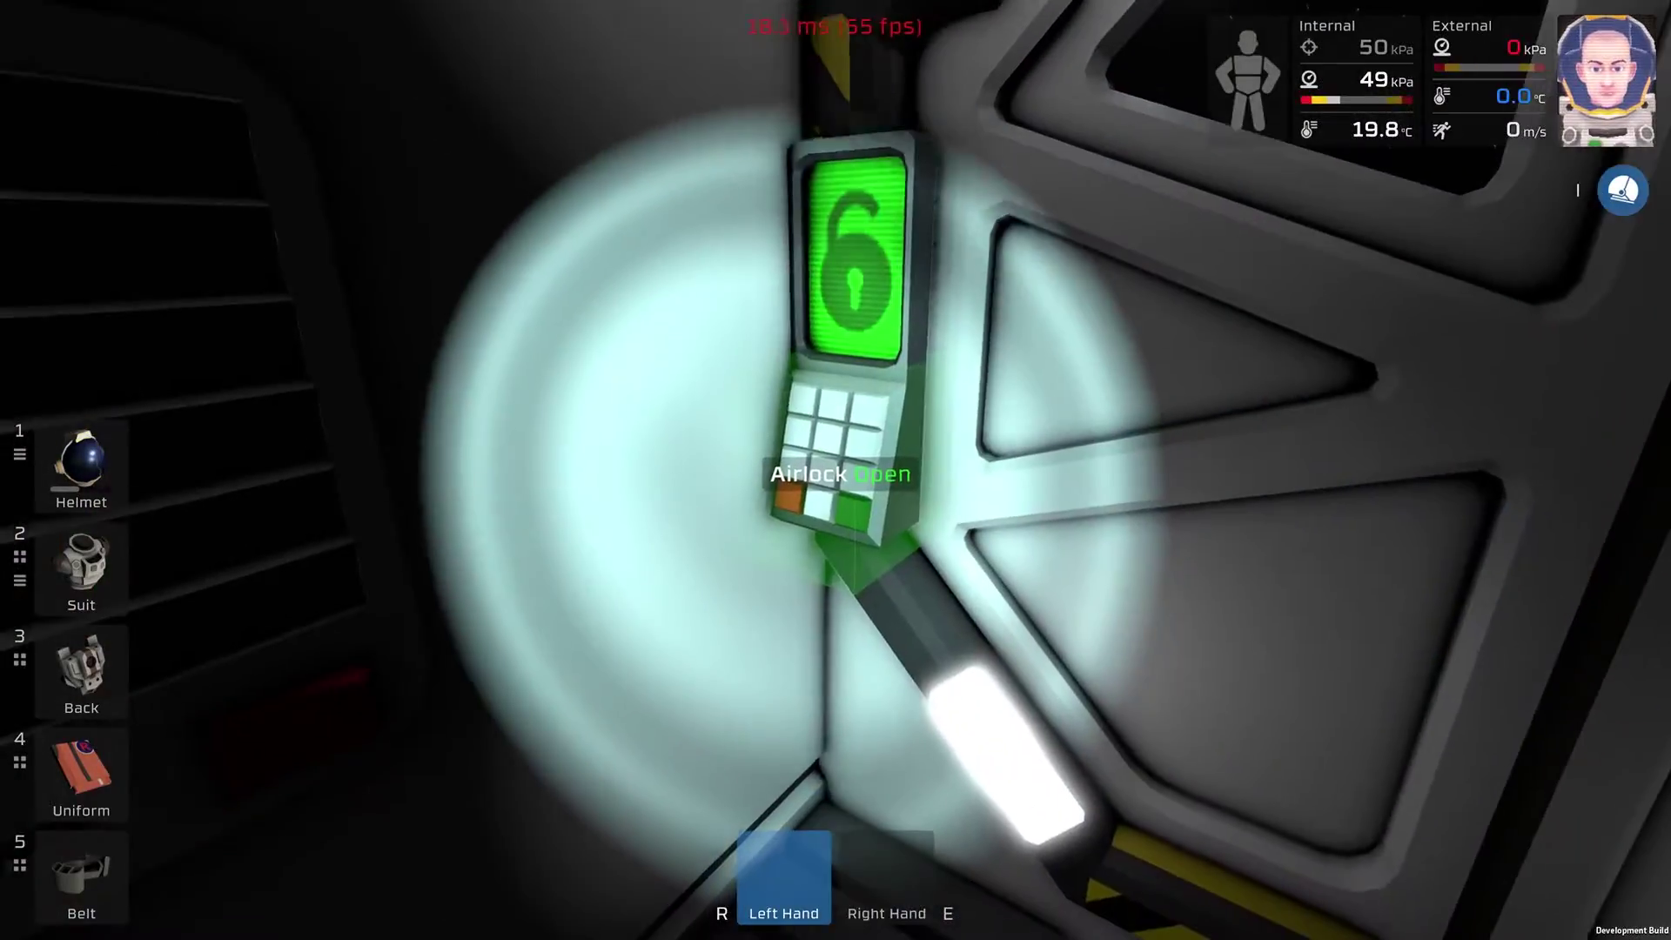
{"action": "key", "text": "w"}
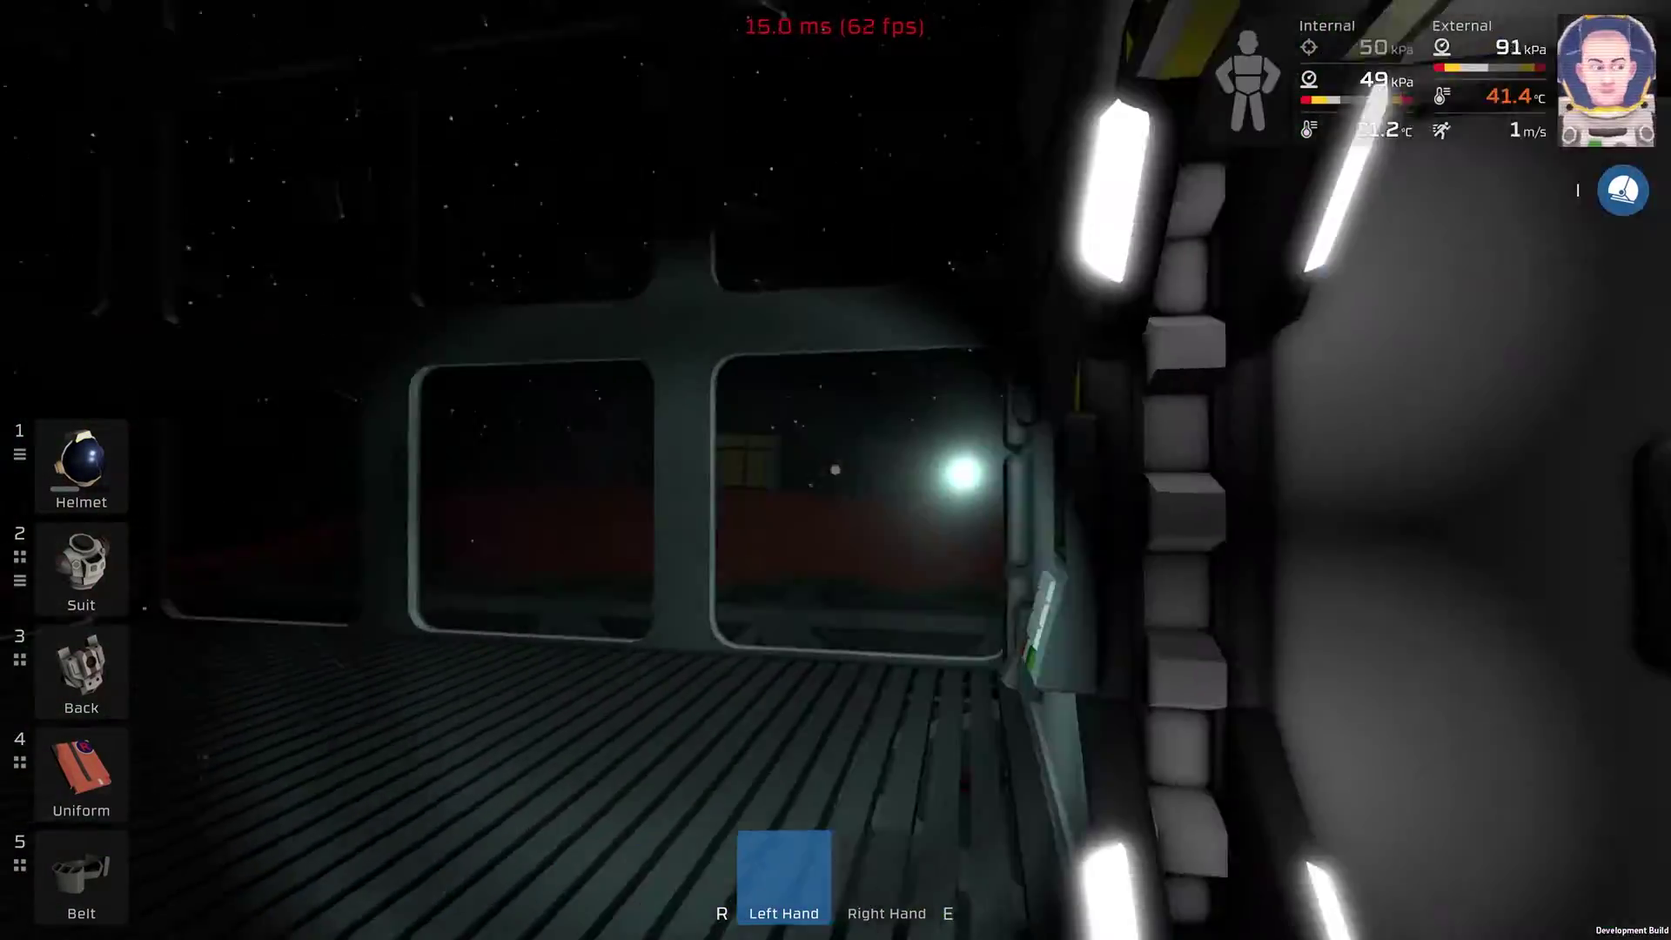
{"action": "key", "text": "w"}
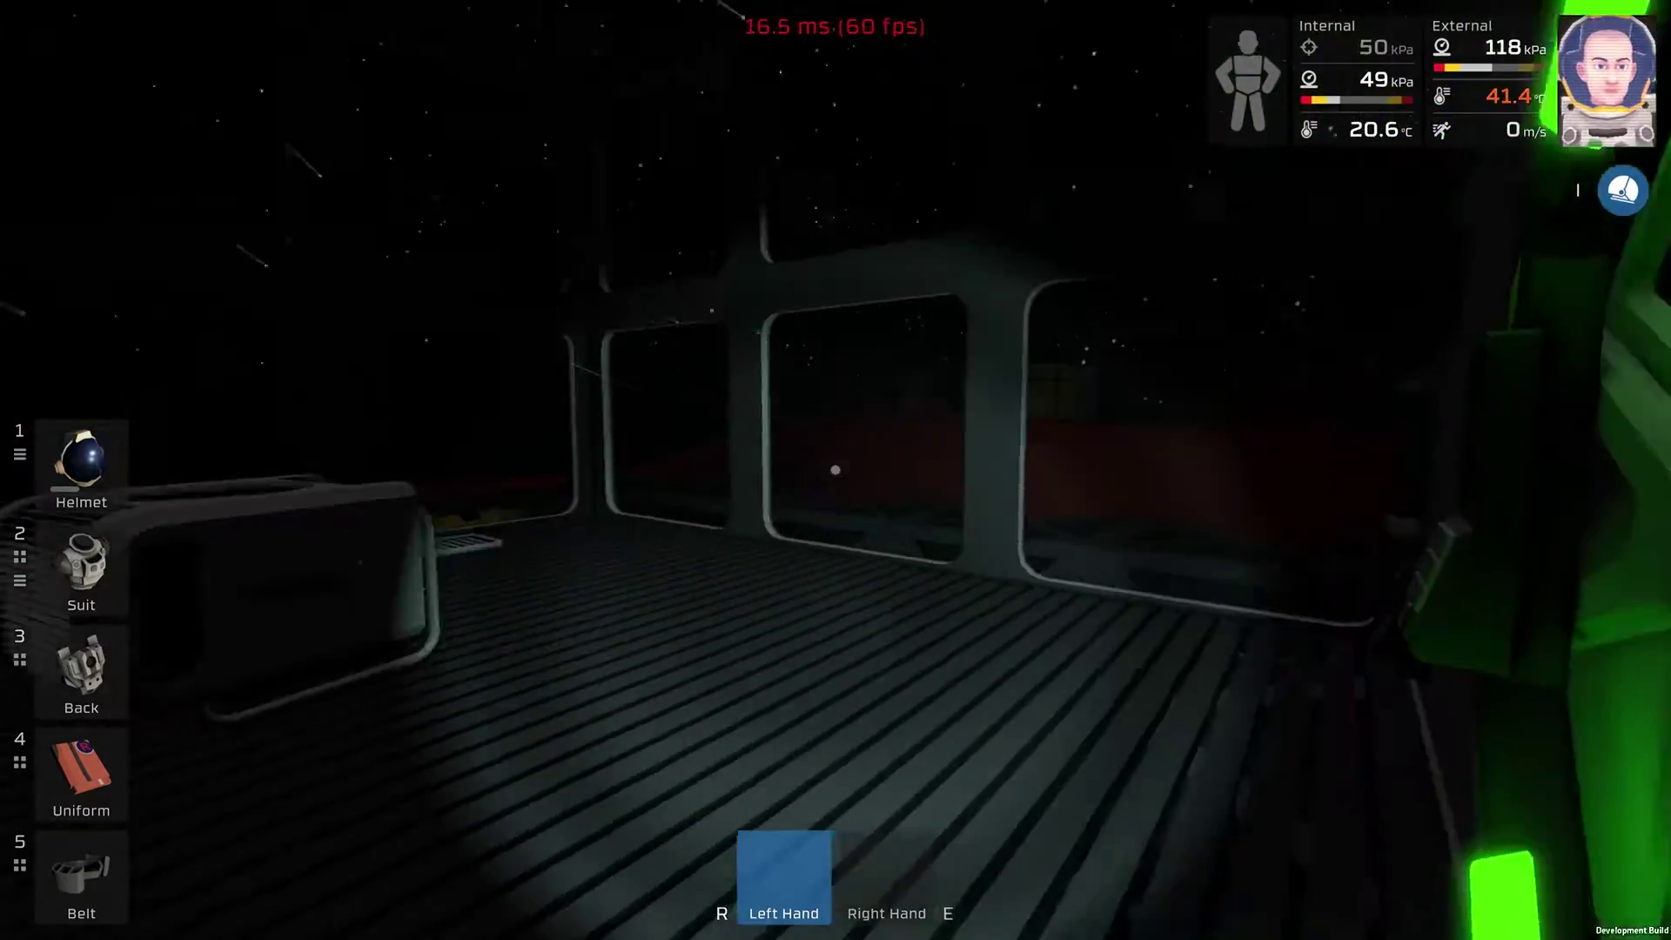
{"action": "key", "text": "w"}
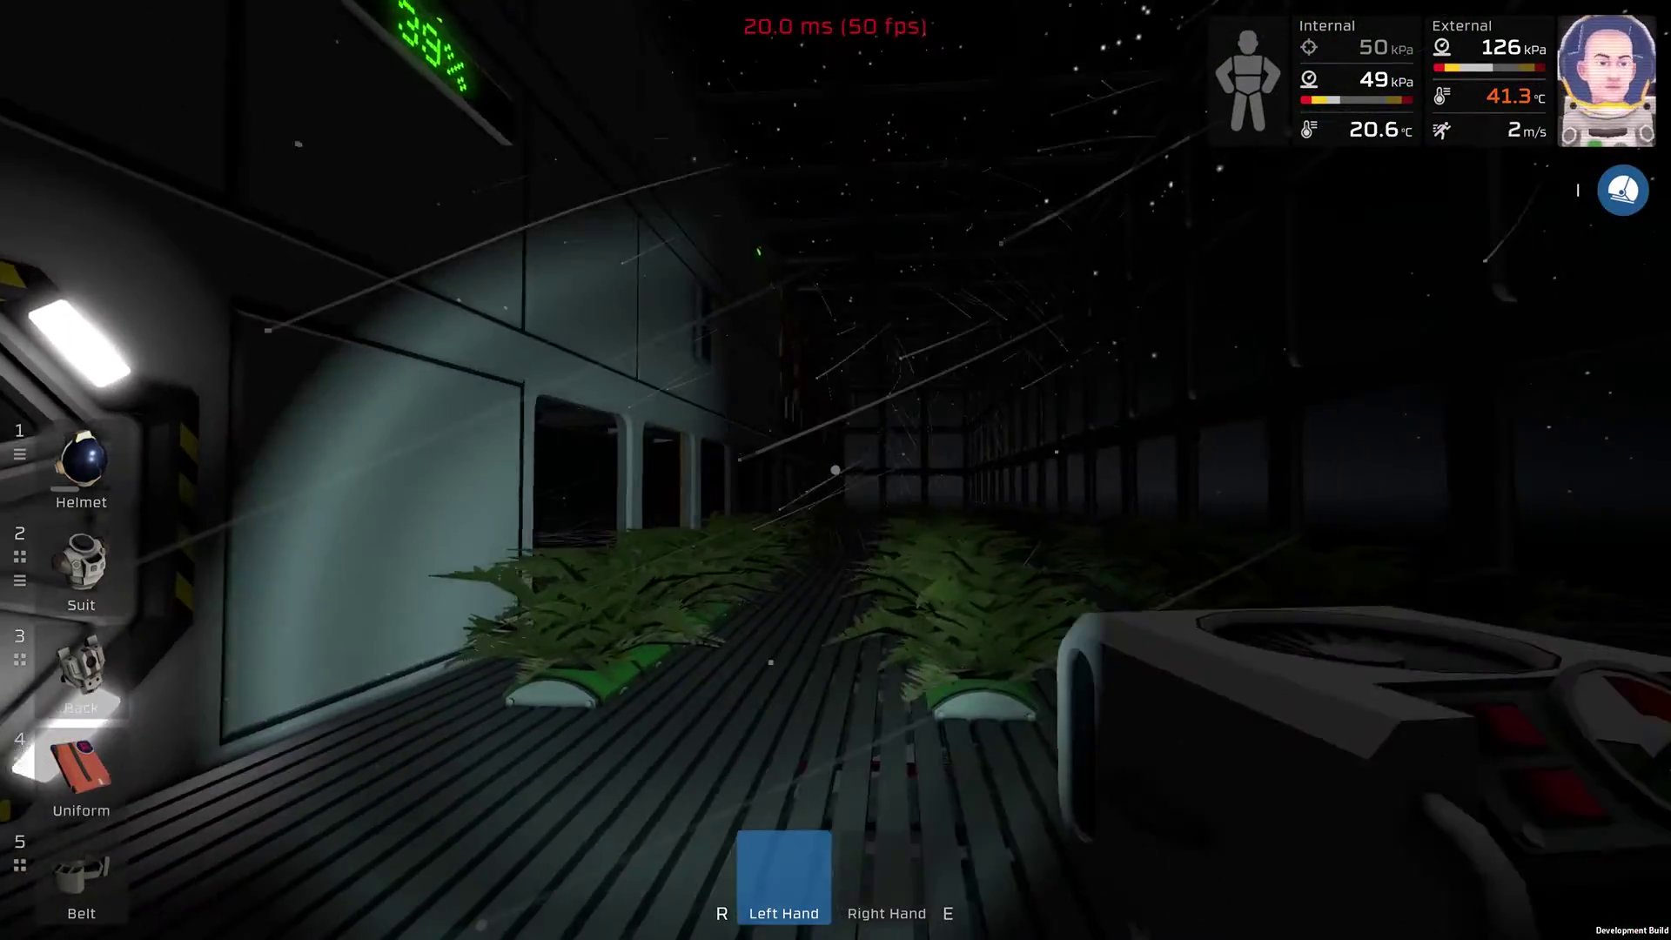
{"action": "key", "text": "w"}
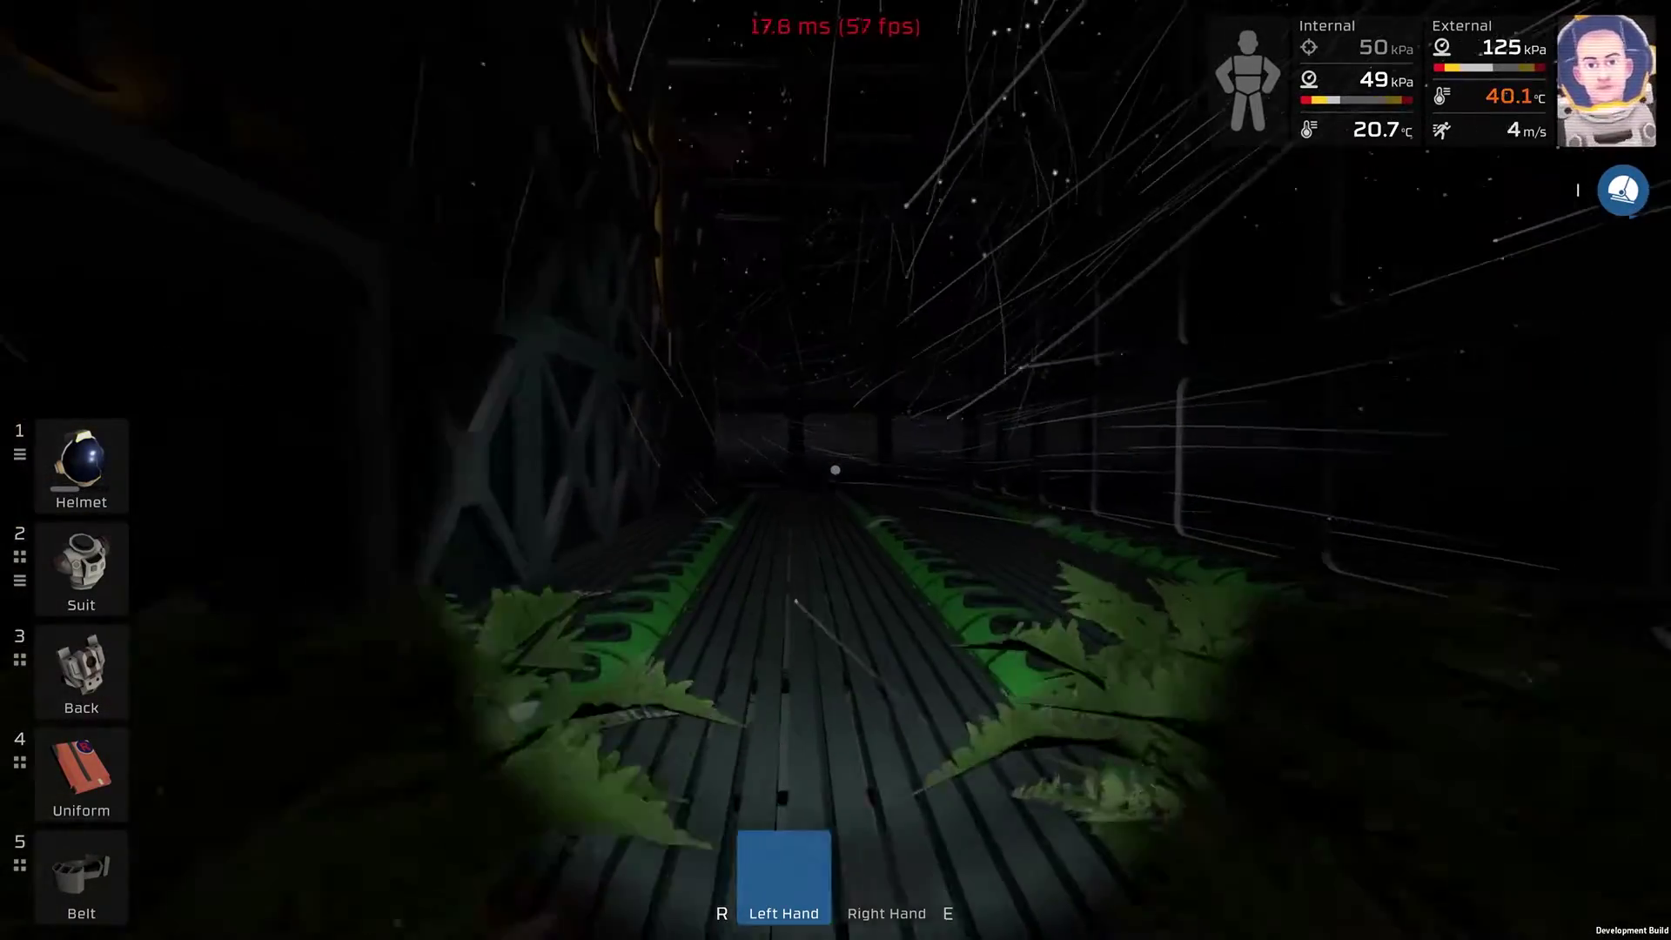
Look over the truss structure, then follow the plant corridor back to the airlock door.
{"action": "key", "text": "w"}
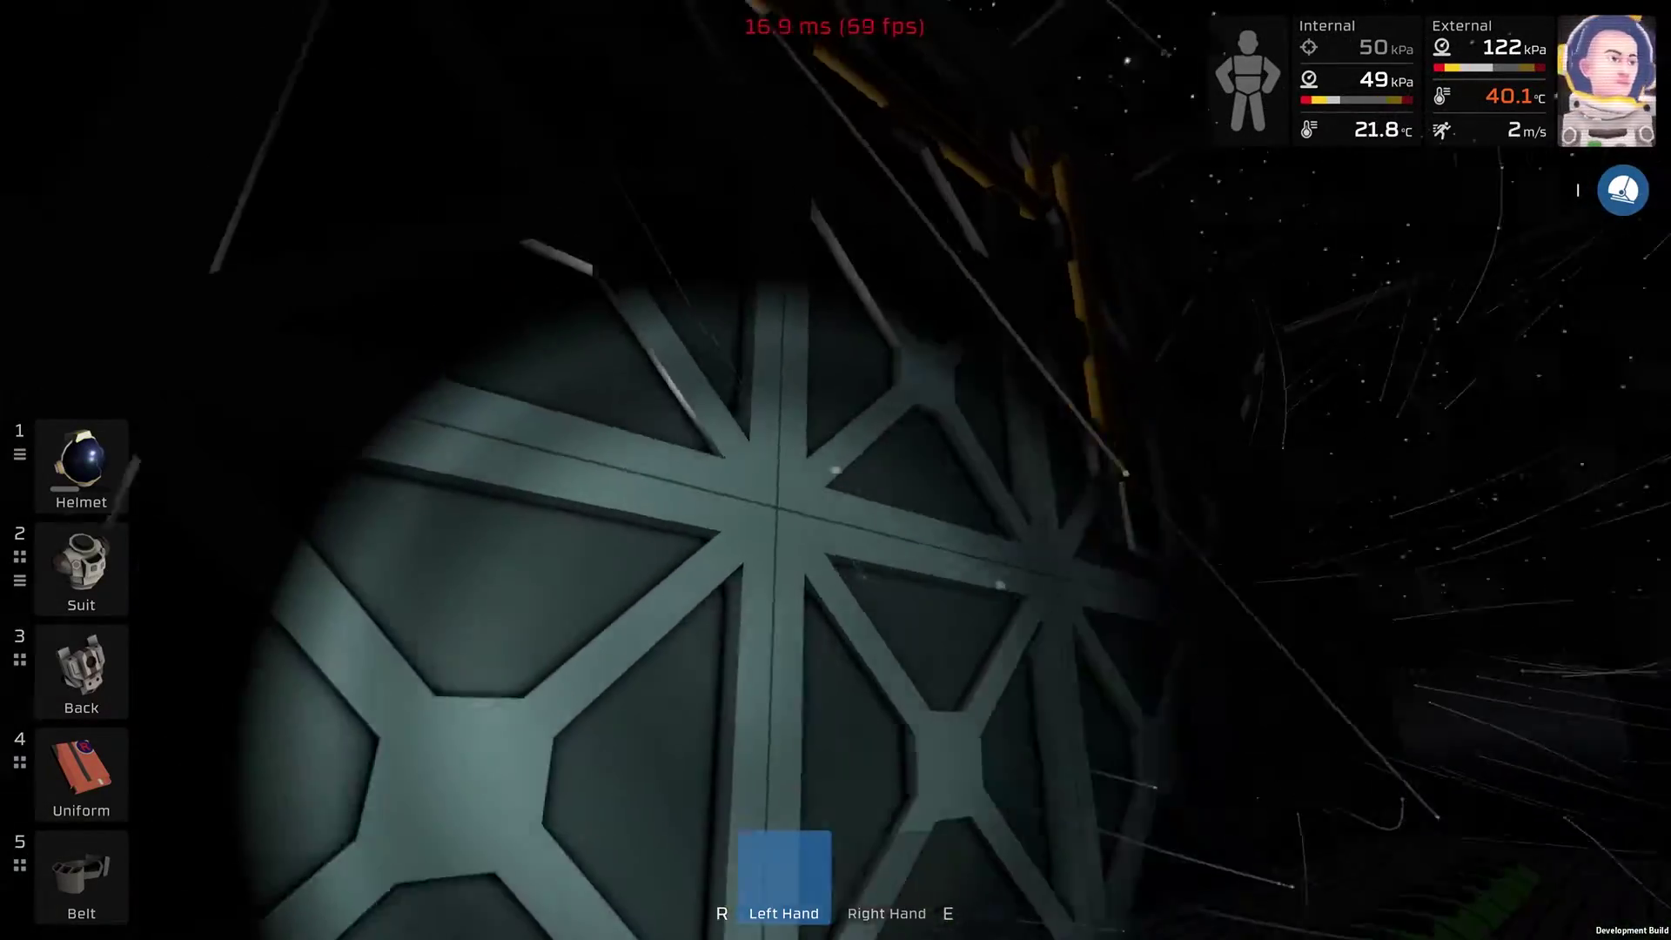
{"action": "key", "text": "s"}
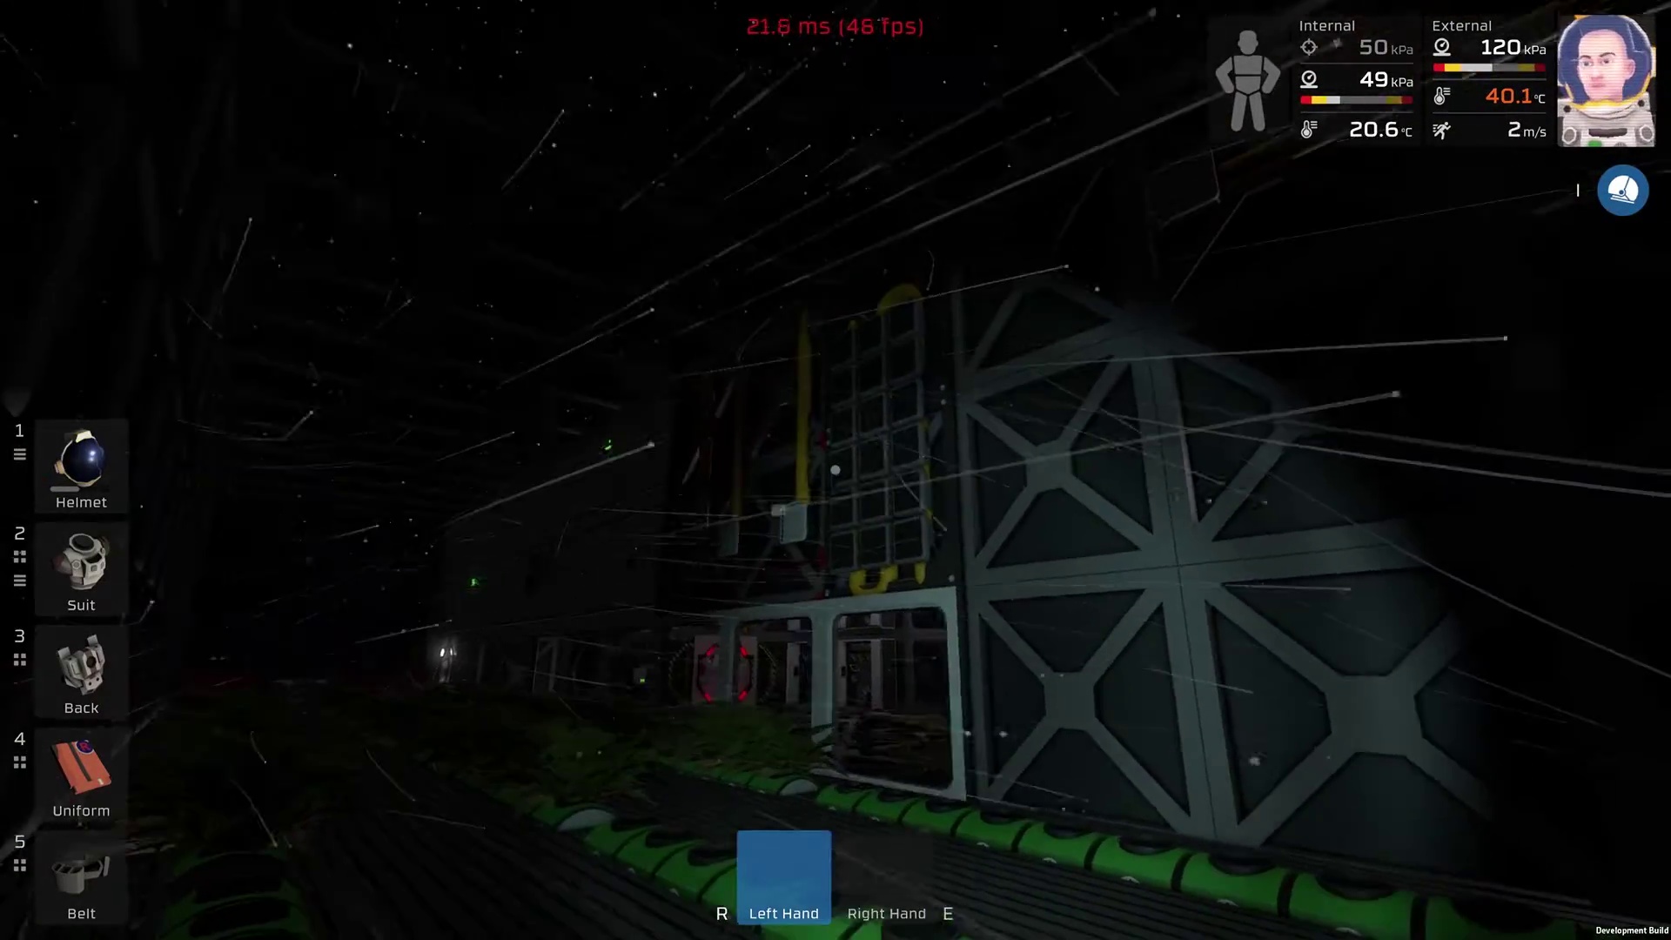
{"action": "key", "text": "s"}
{"action": "key", "text": "w"}
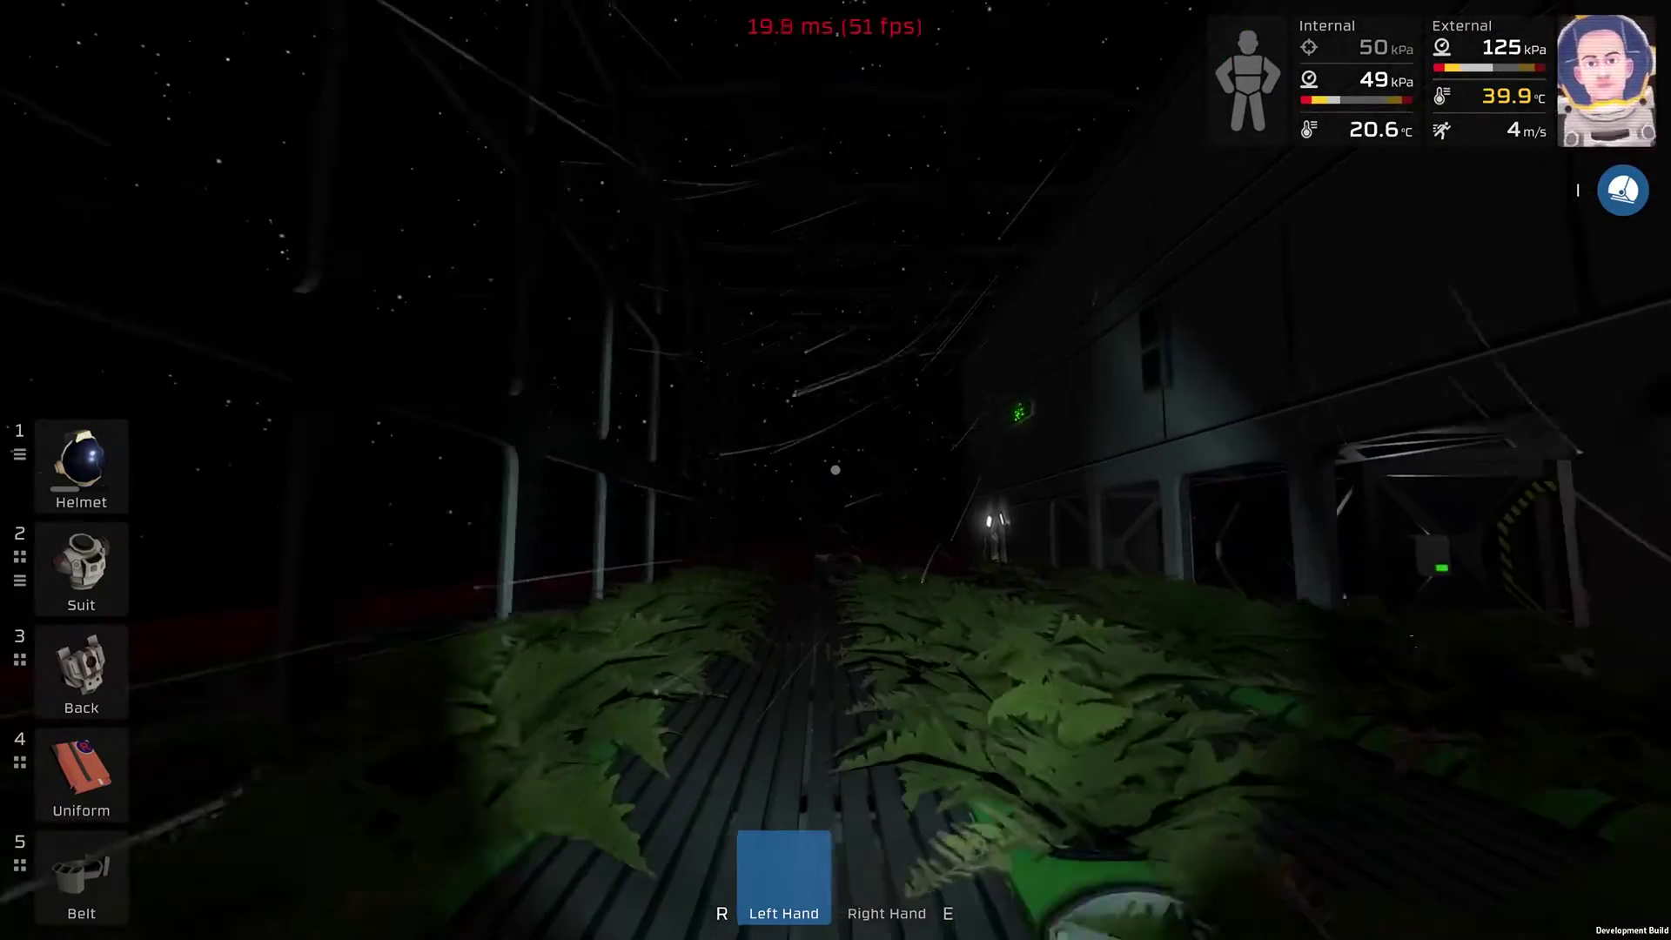
{"action": "key", "text": "w"}
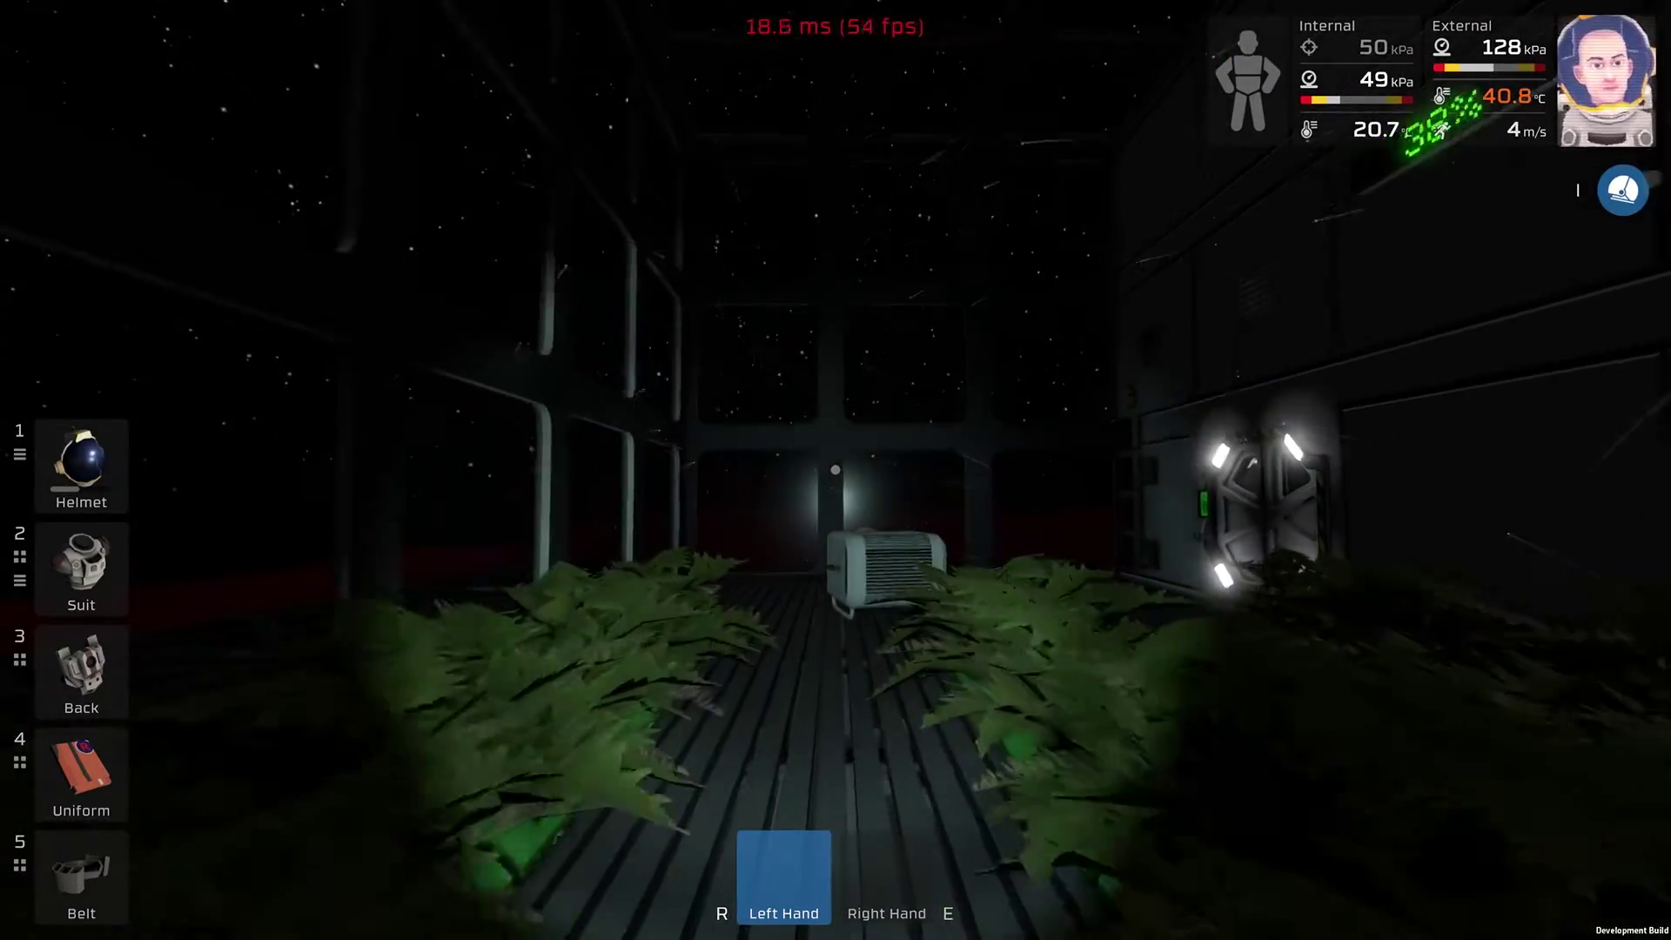
{"action": "key", "text": "w"}
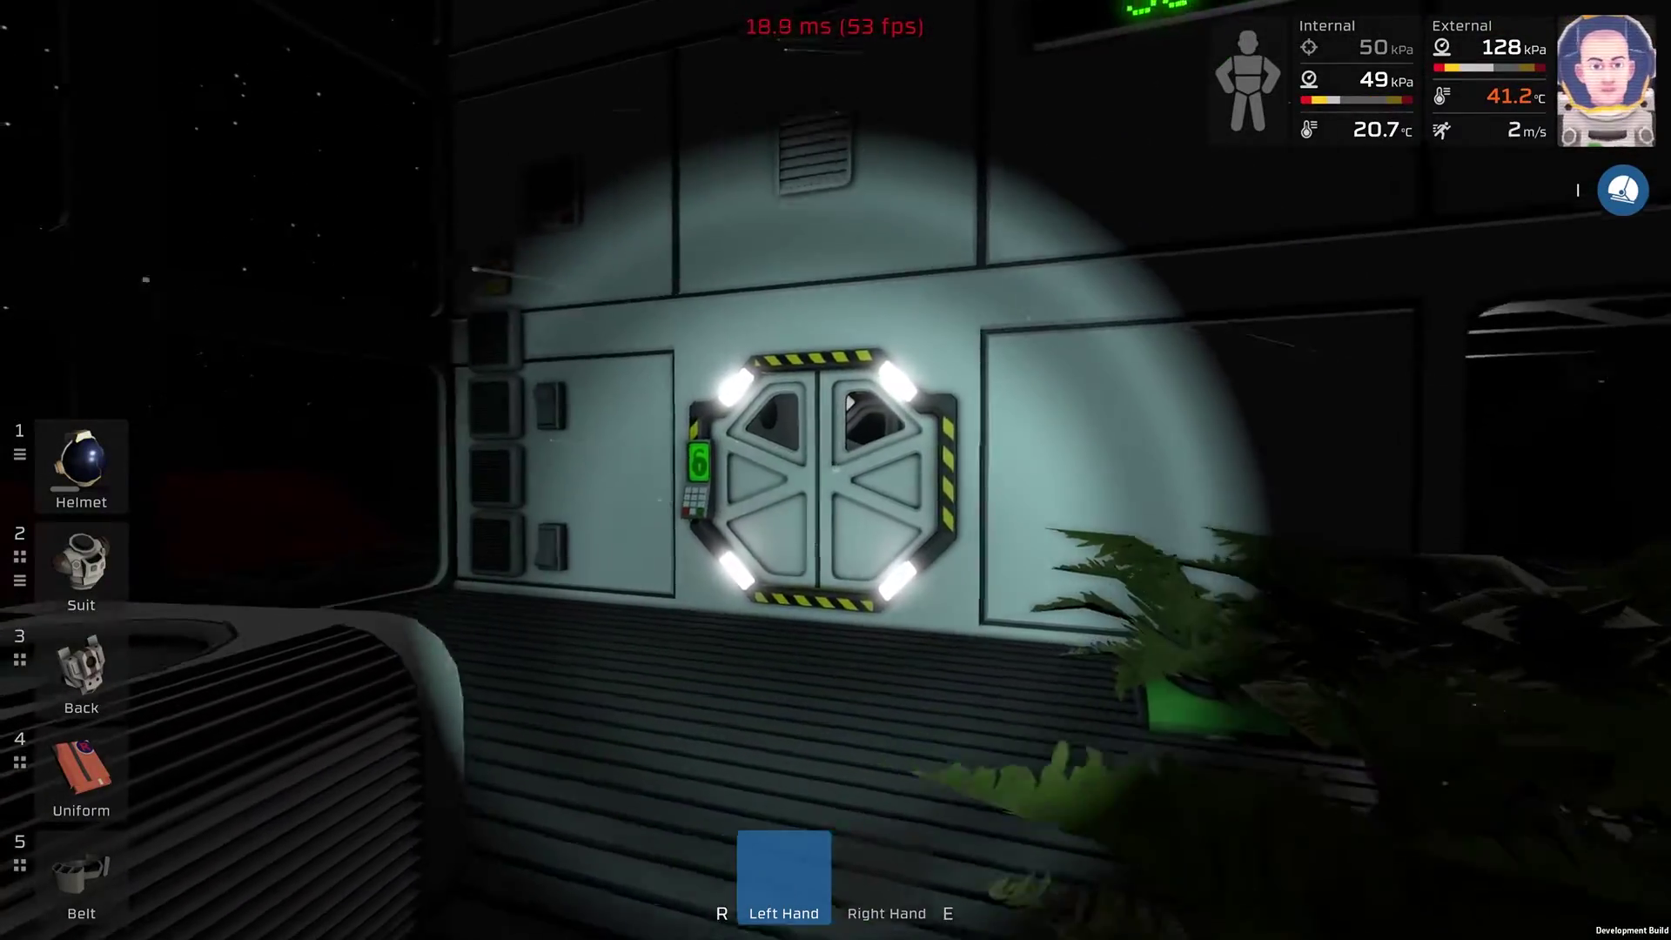
Enter the airlock from the greenhouse side and cycle it toward the outside room.
{"action": "key", "text": "w"}
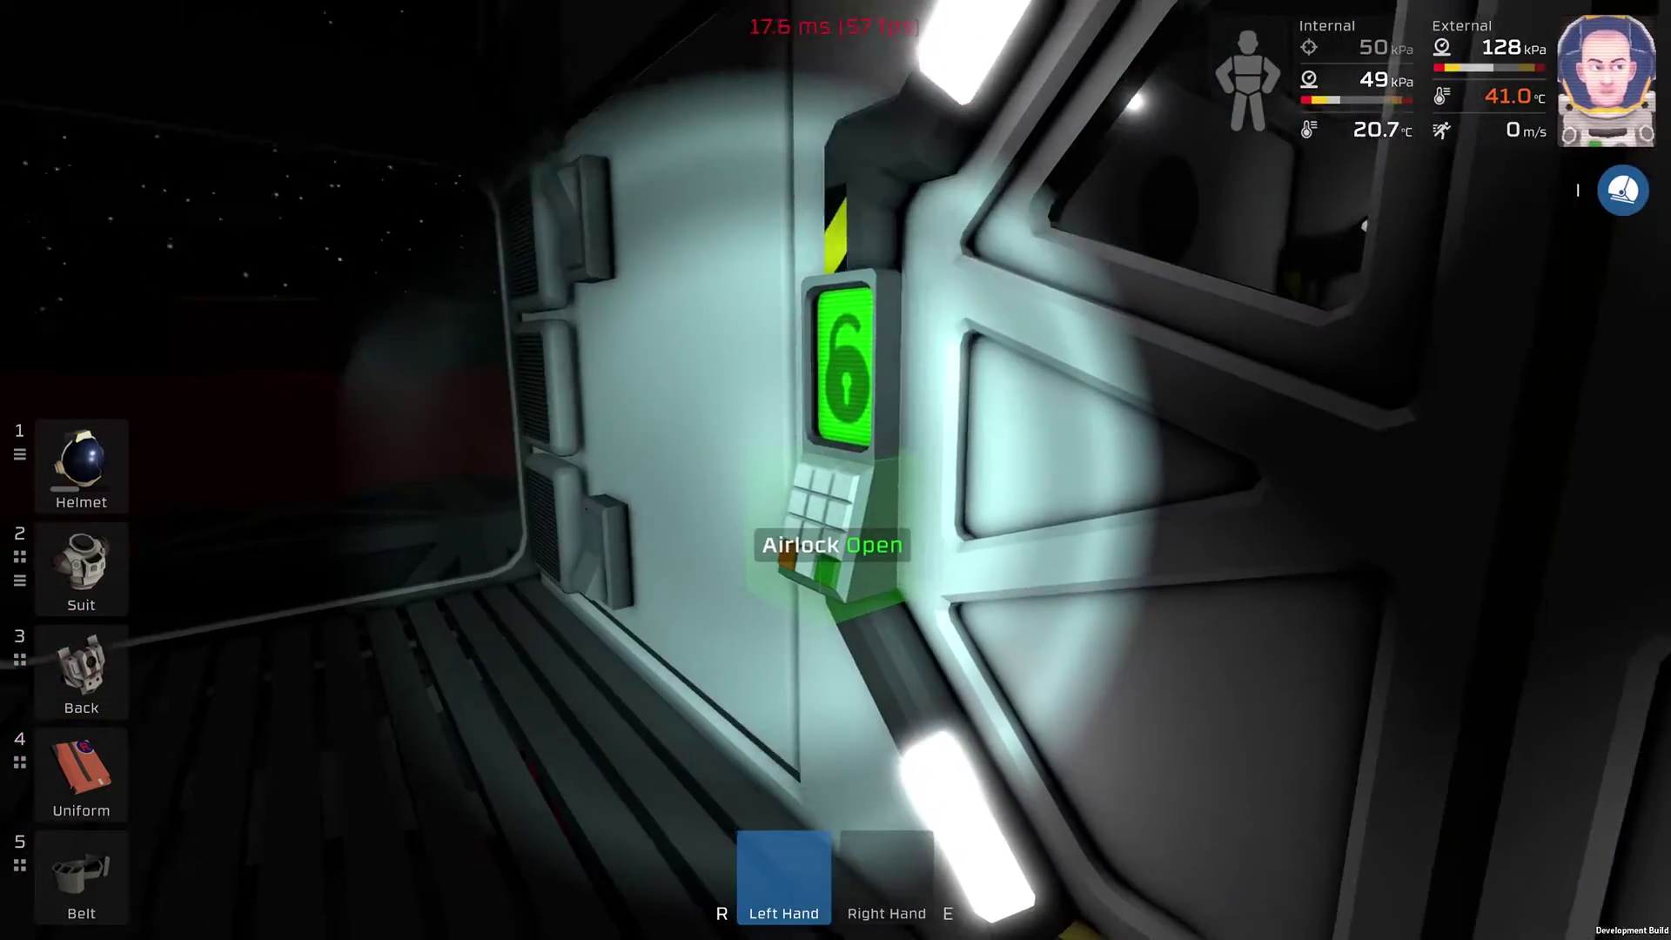
{"action": "left_click", "coordinate": [835, 469]}
{"action": "key", "text": "w"}
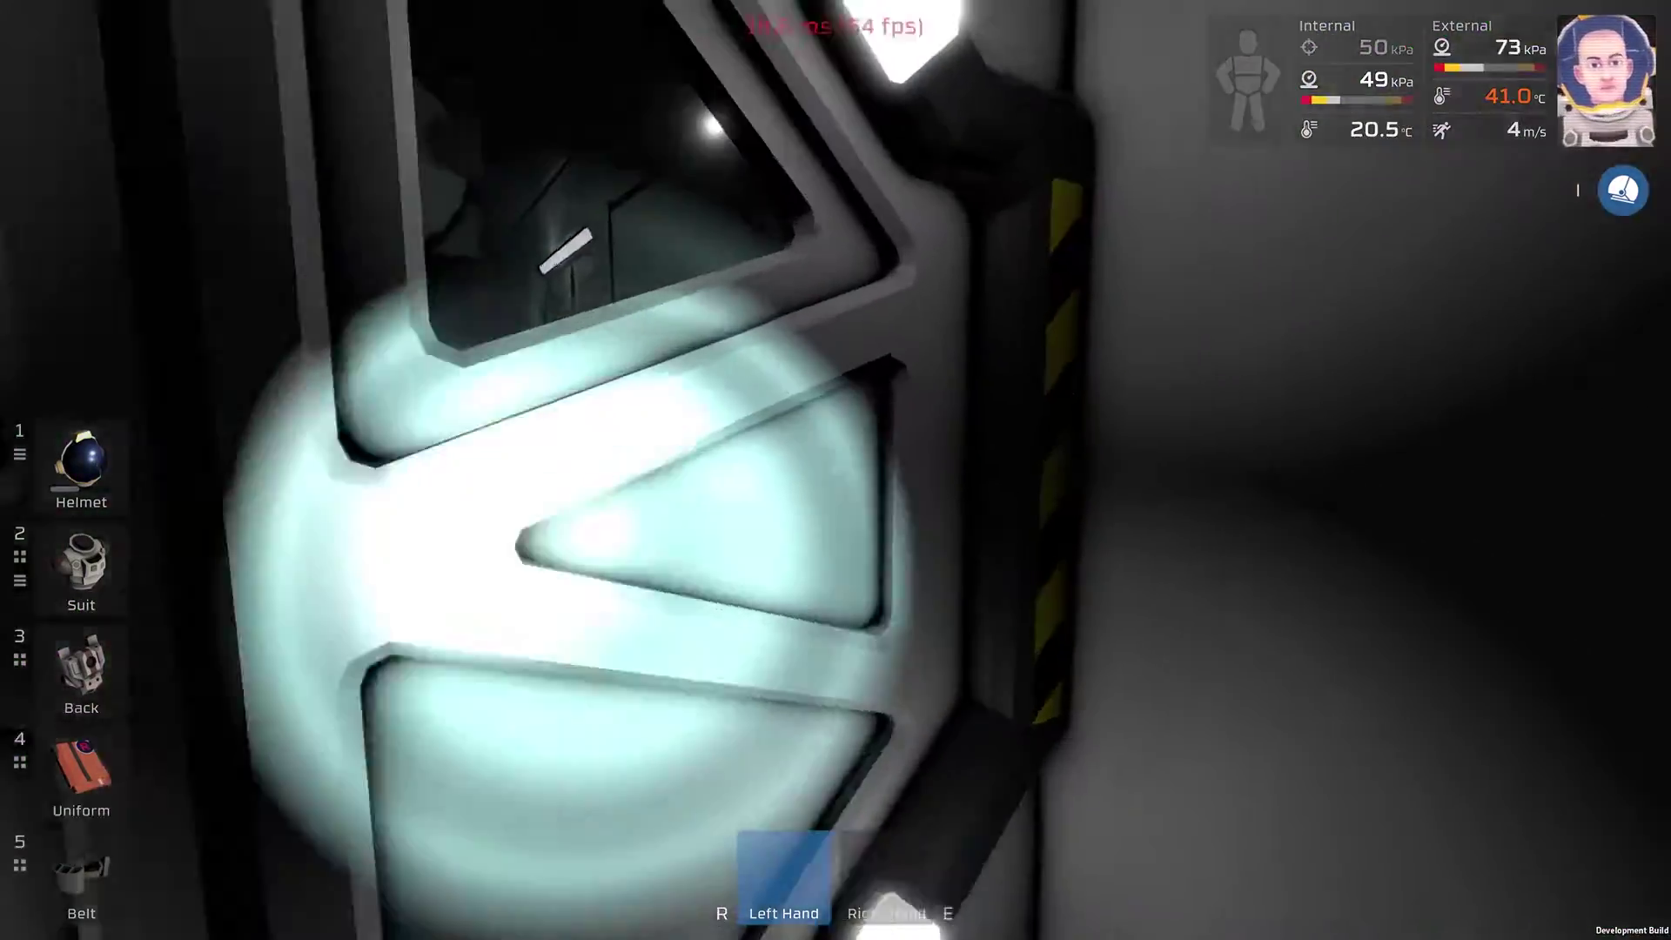
{"action": "key", "text": "w"}
{"action": "left_click", "coordinate": [835, 471]}
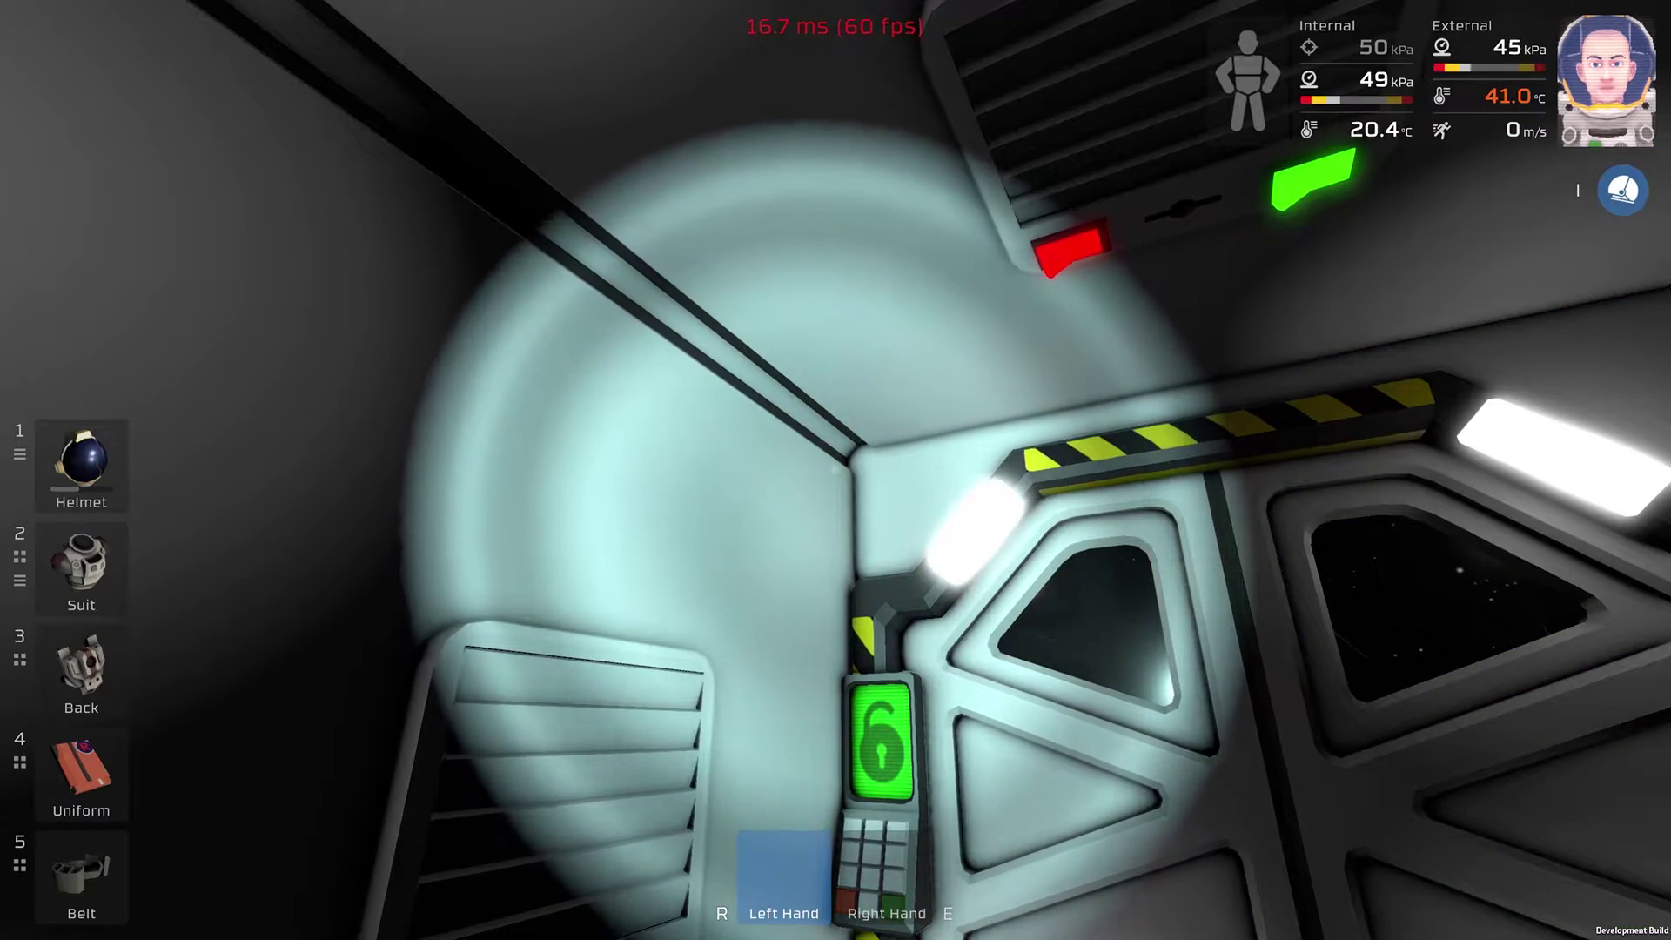
Watch the ceiling unit vent the chamber, then close the airlock door behind you.
{"action": "left_click_drag", "start_coordinate": [836, 470], "coordinate": [835, 653]}
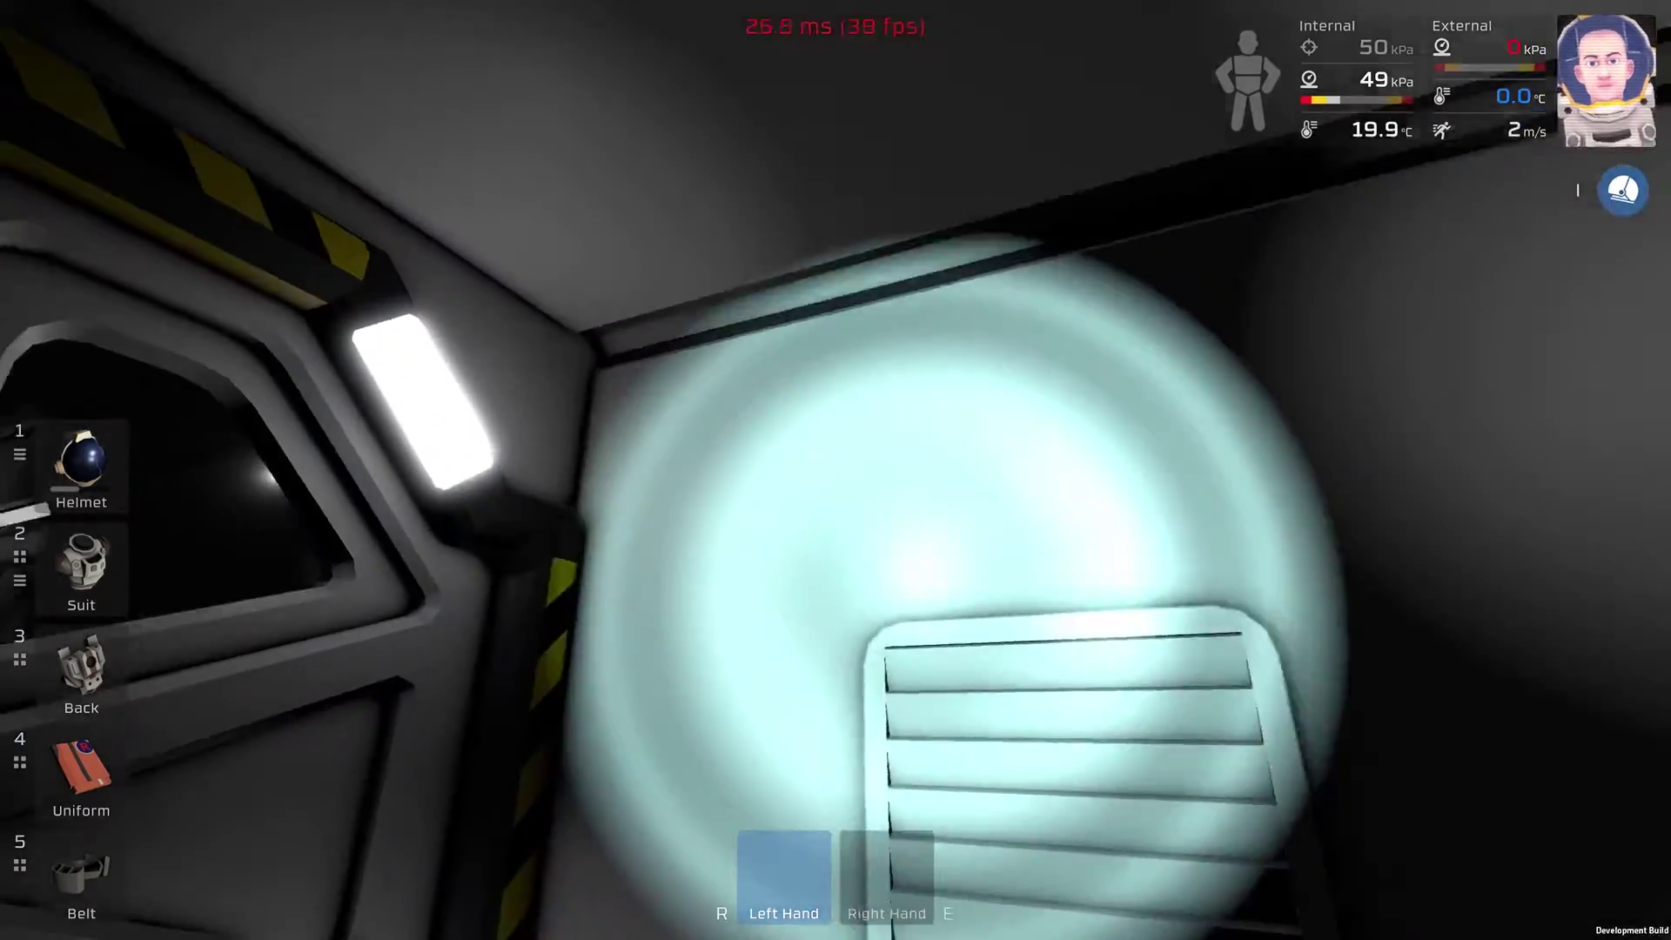
{"action": "left_click_drag", "start_coordinate": [836, 470], "coordinate": [393, 652]}
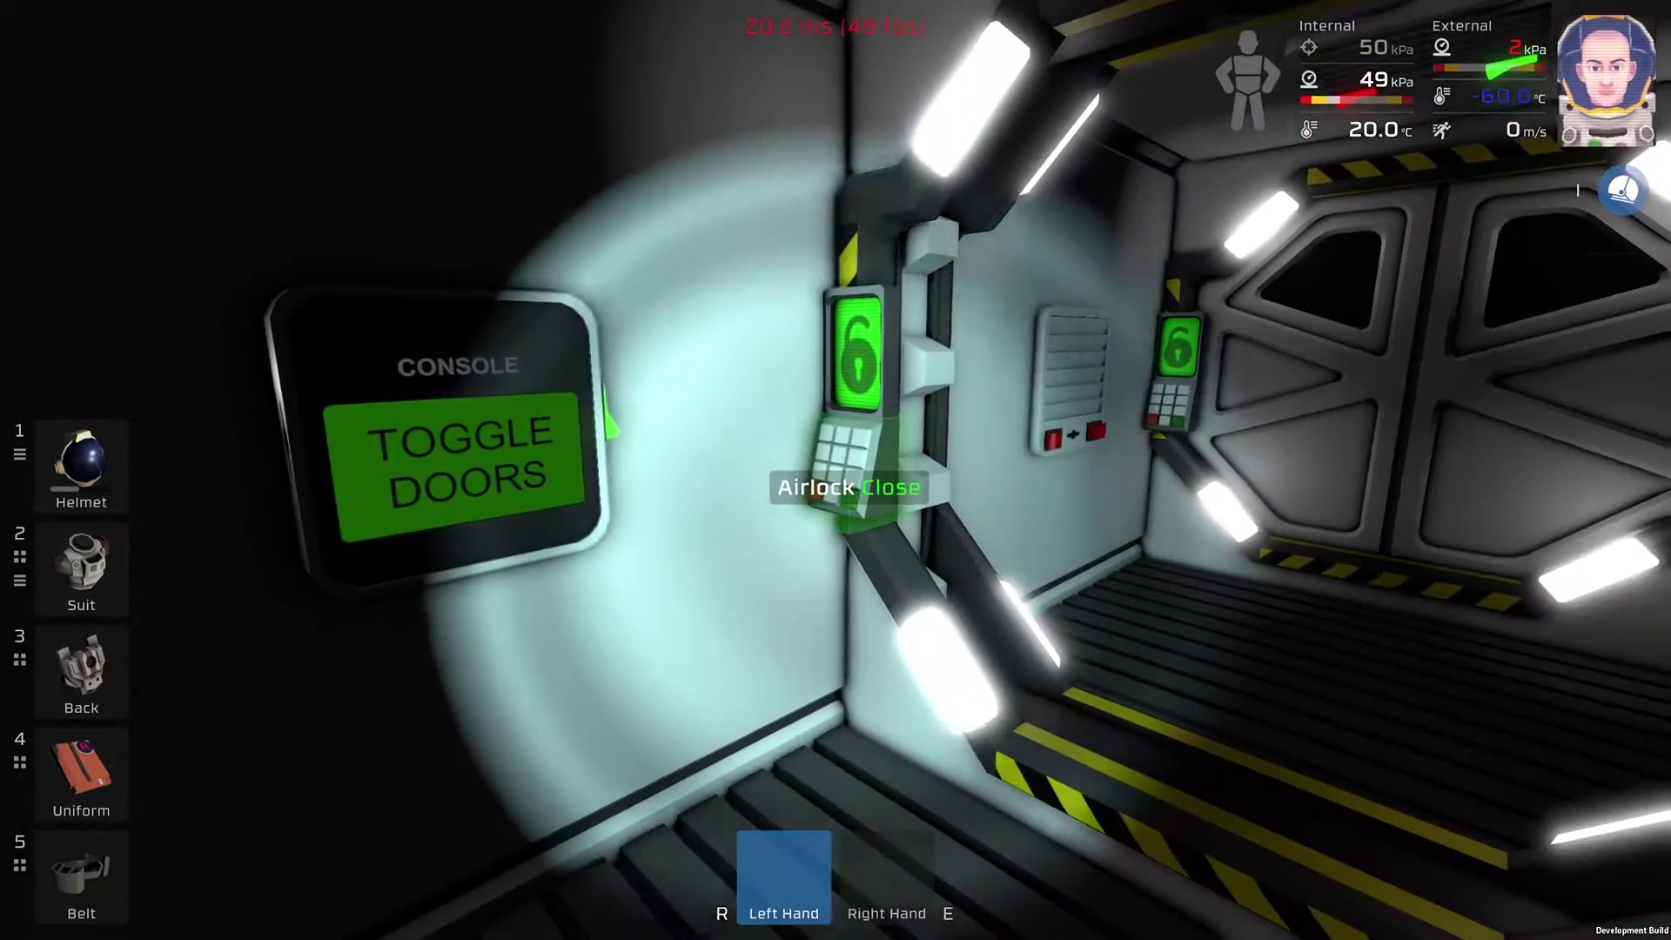
{"action": "left_click", "coordinate": [835, 470]}
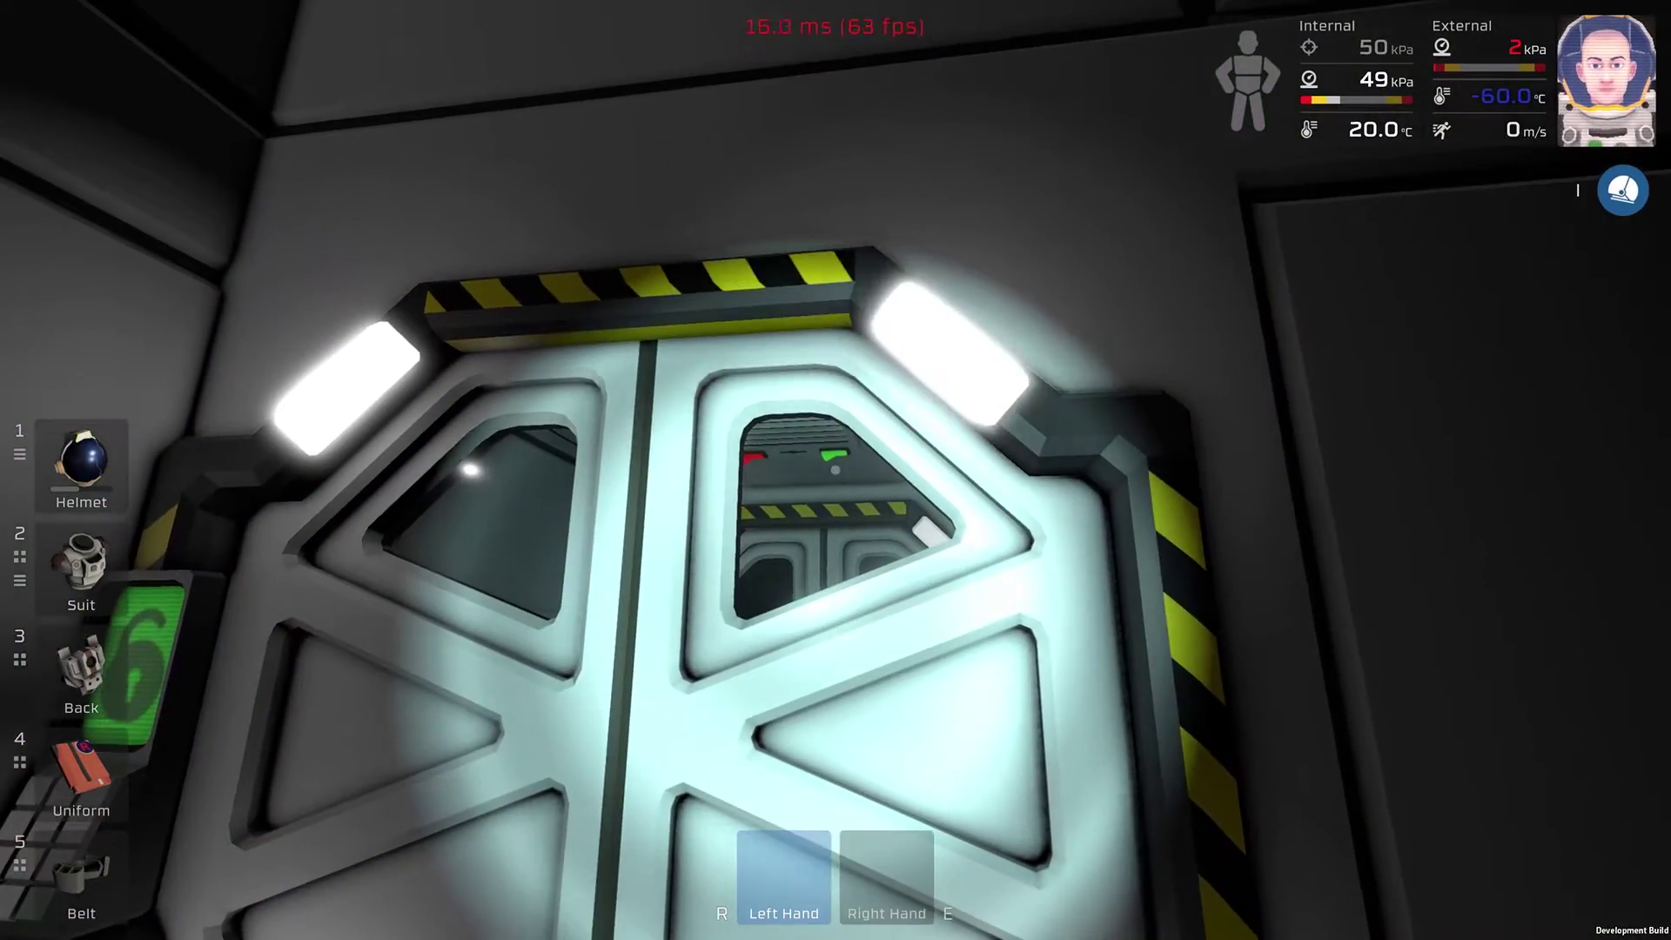
{"action": "key", "text": "w"}
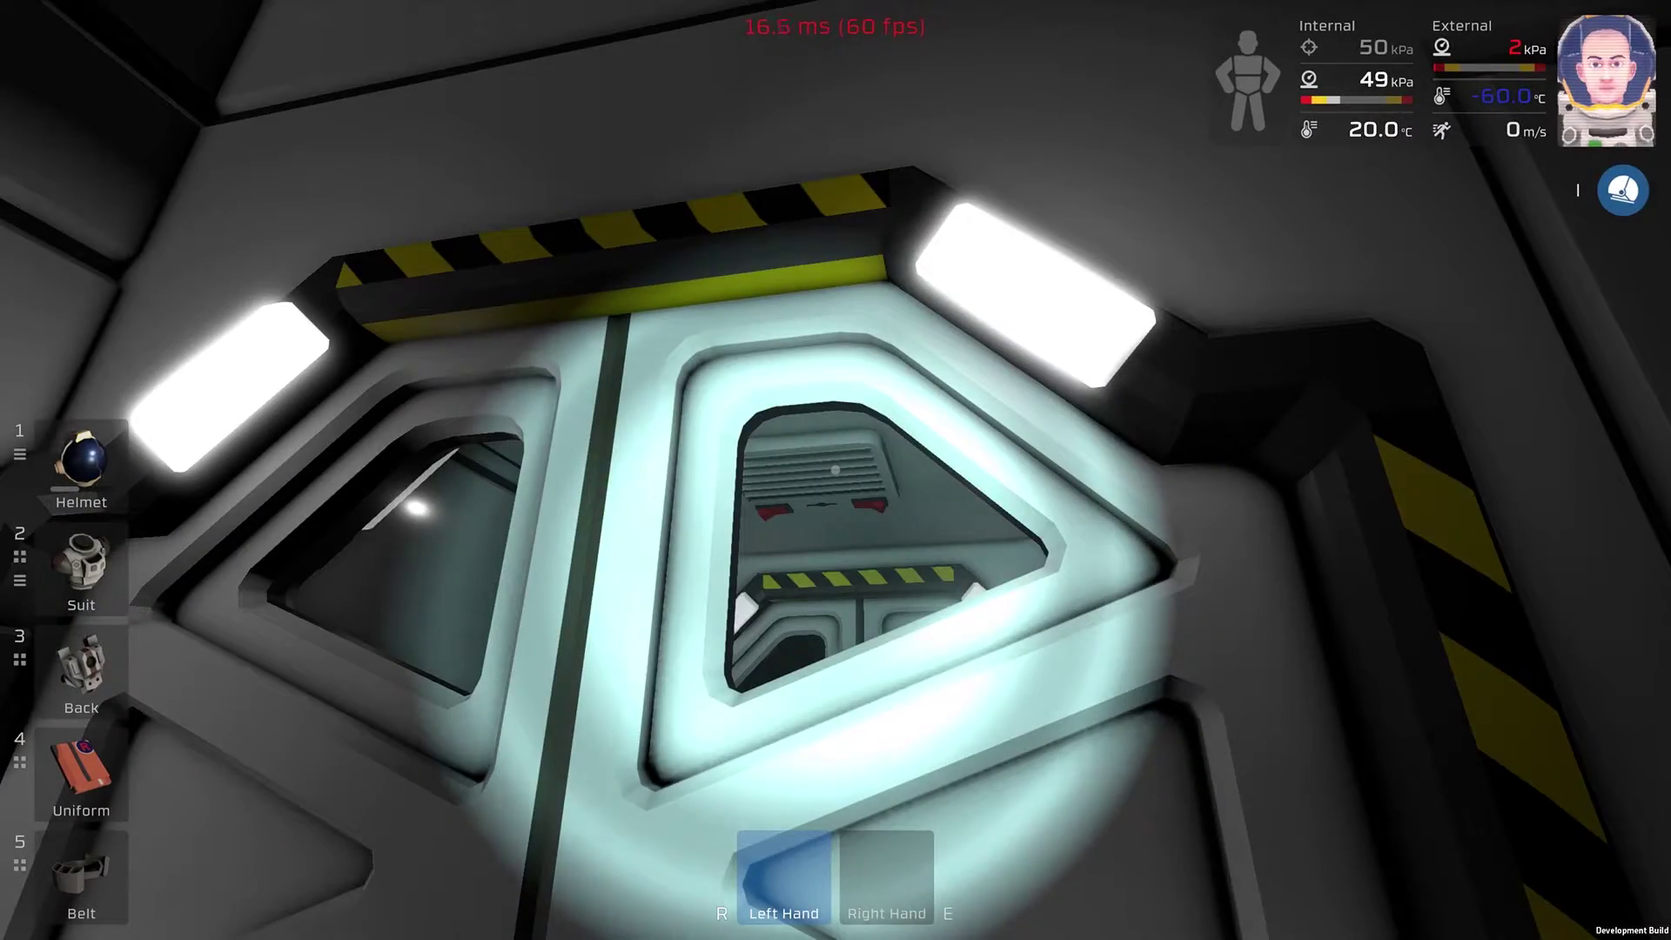